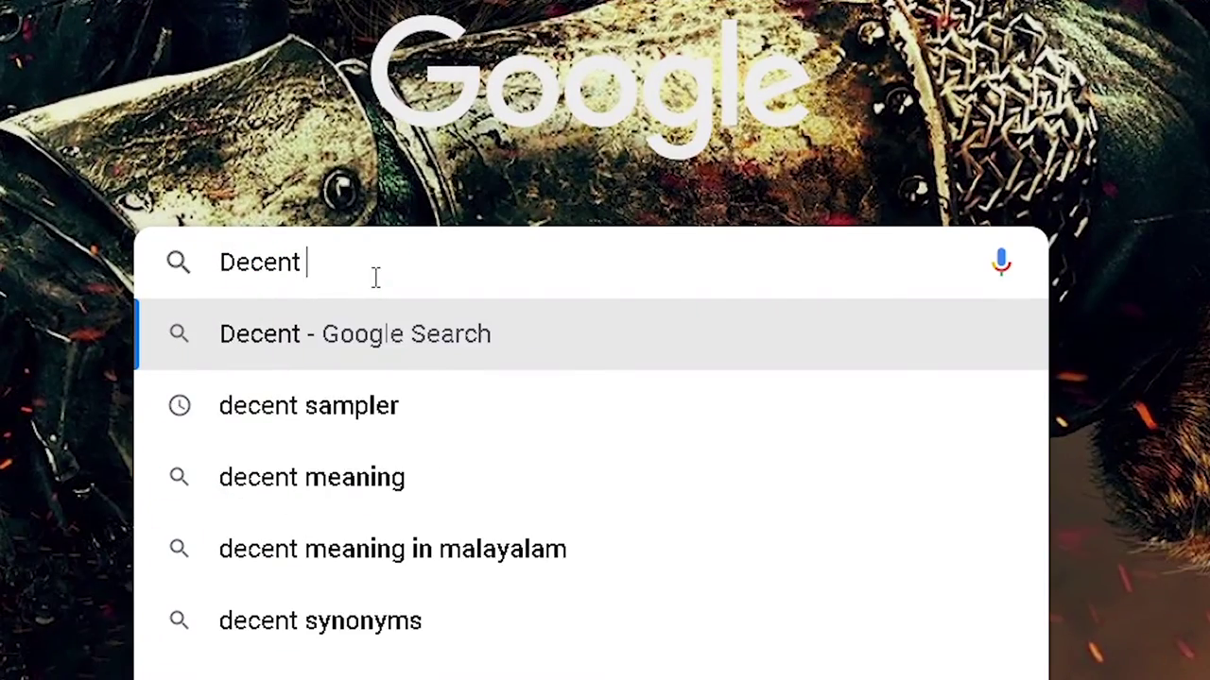
# Search Google for 'Decent Sampler' and open the decentsamples.com Decent Sampler Plugin [FREE] page
pyautogui.write('mpler')
pyautogui.press('Return')
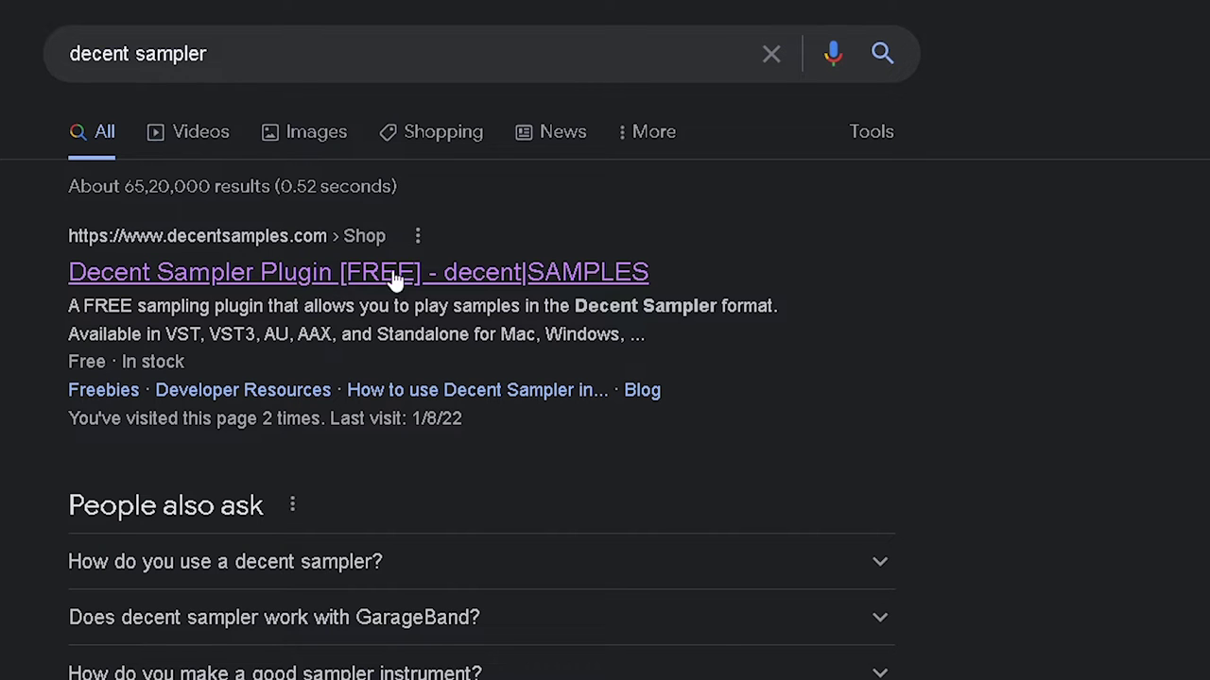
pyautogui.click(595, 283)
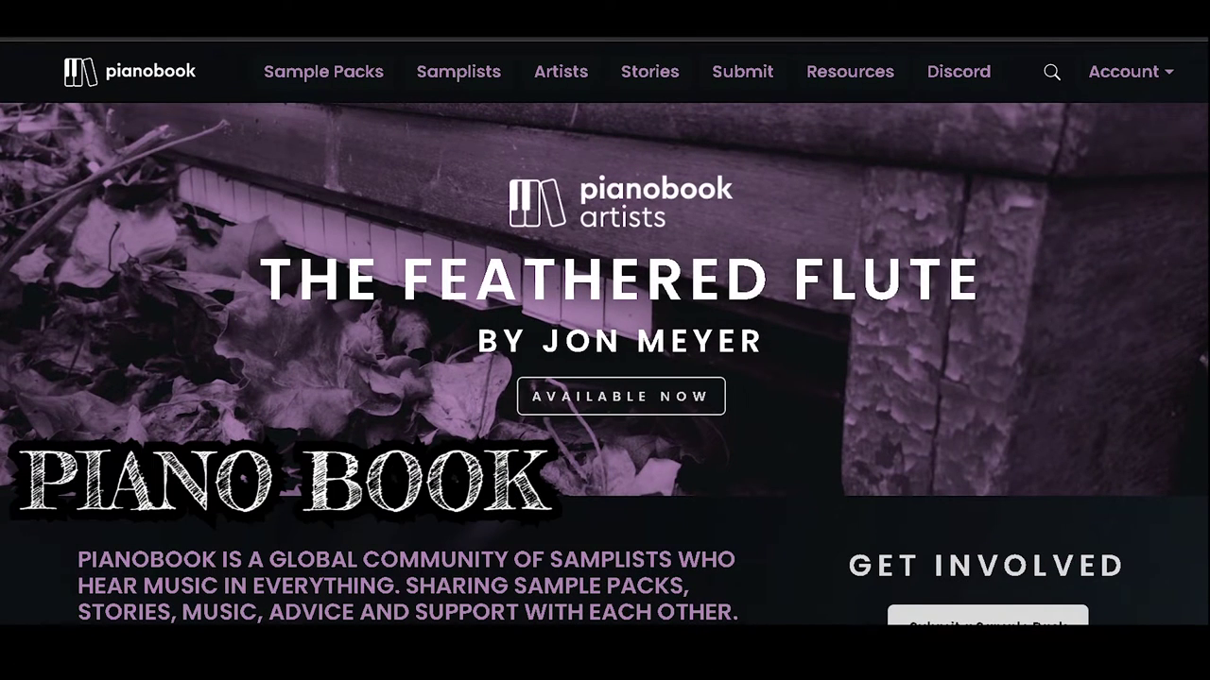
# Scroll down through the Pianobook homepage sections
pyautogui.scroll(-2, 605, 340)
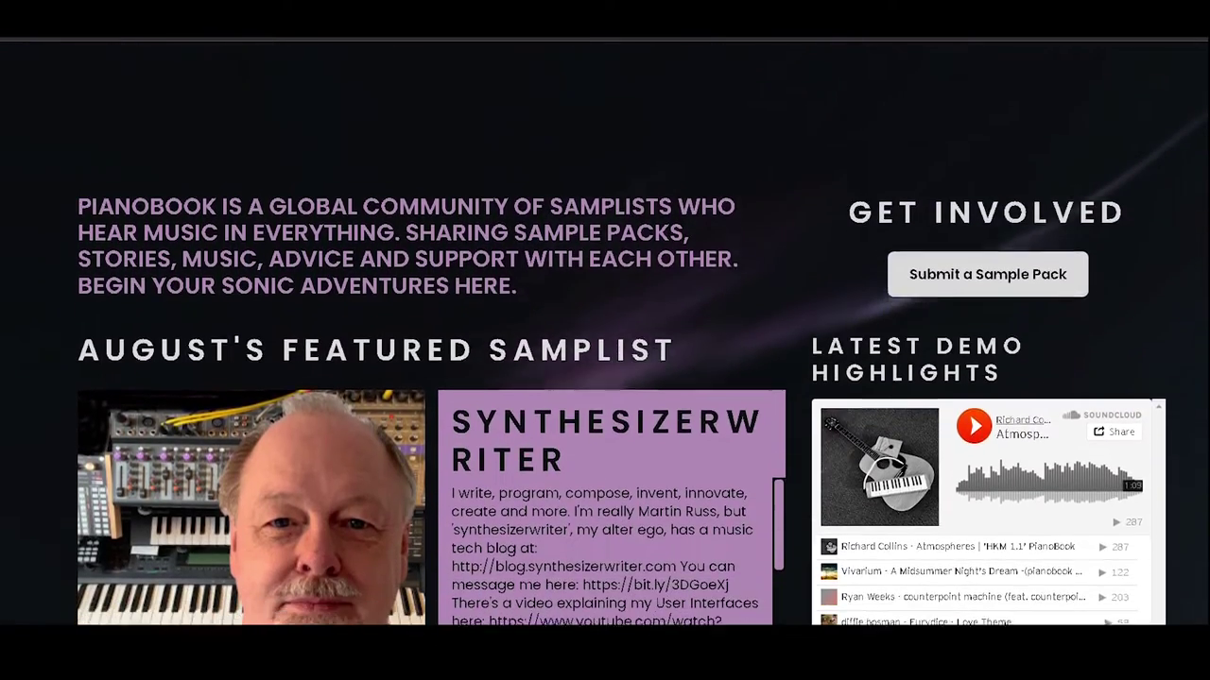
pyautogui.scroll(-3, 605, 340)
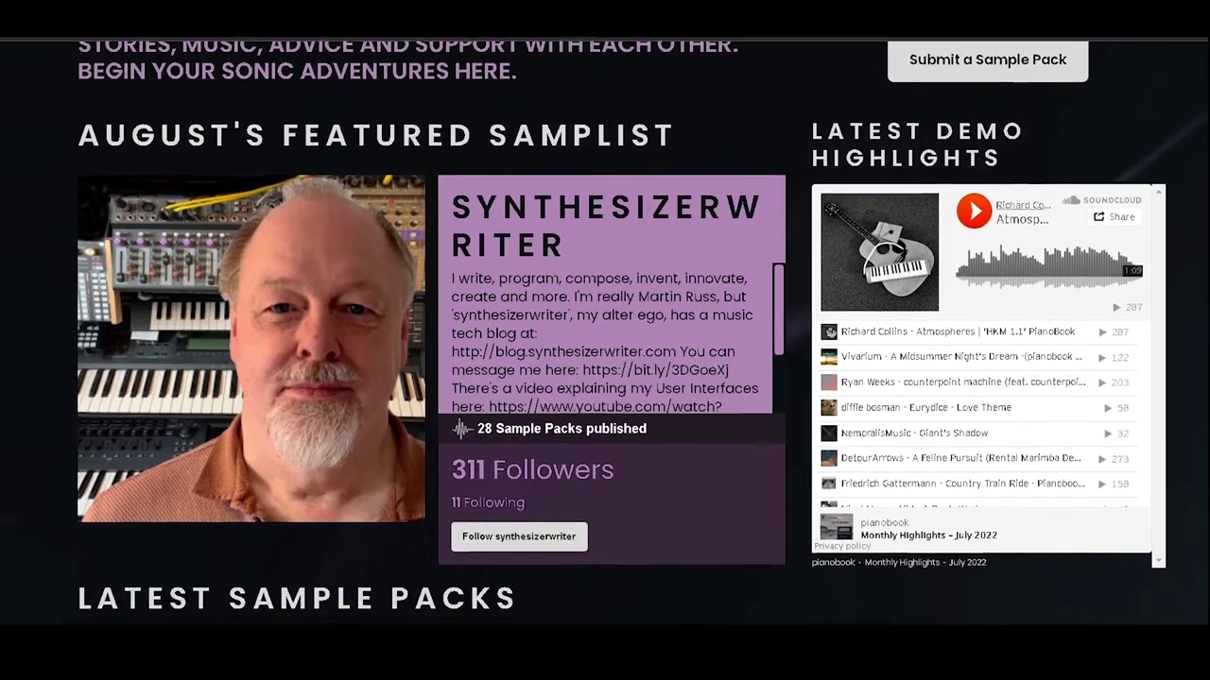
pyautogui.scroll(-3, 605, 341)
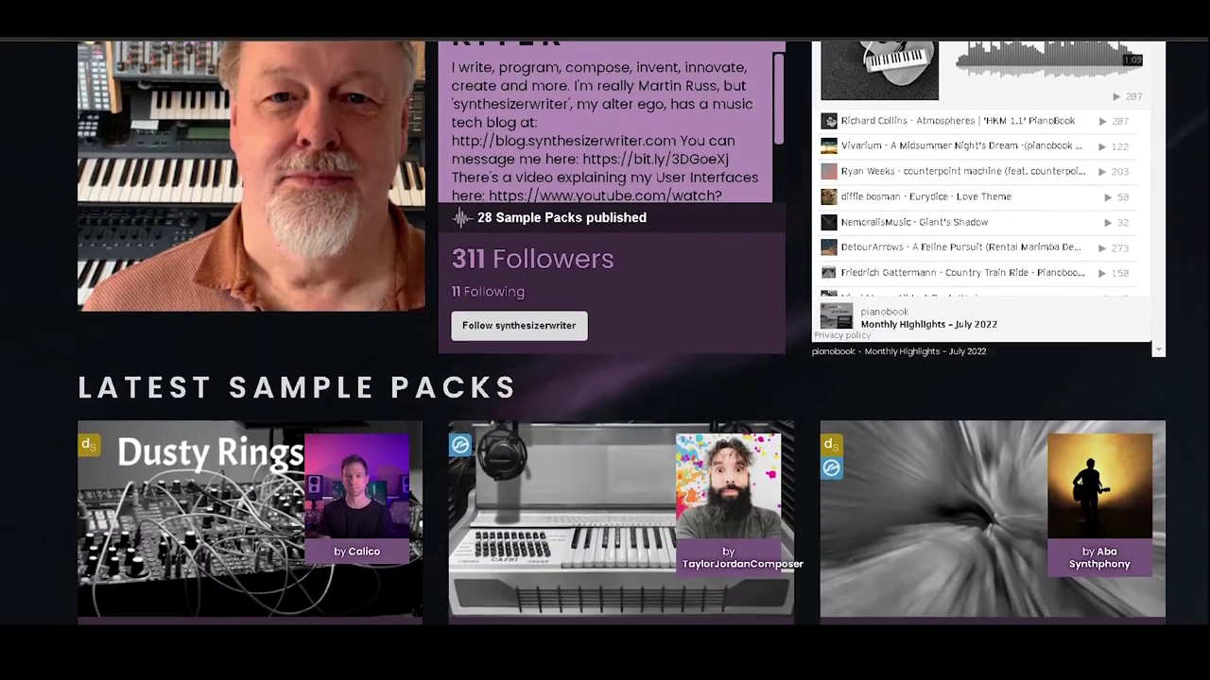
pyautogui.scroll(-3, 605, 340)
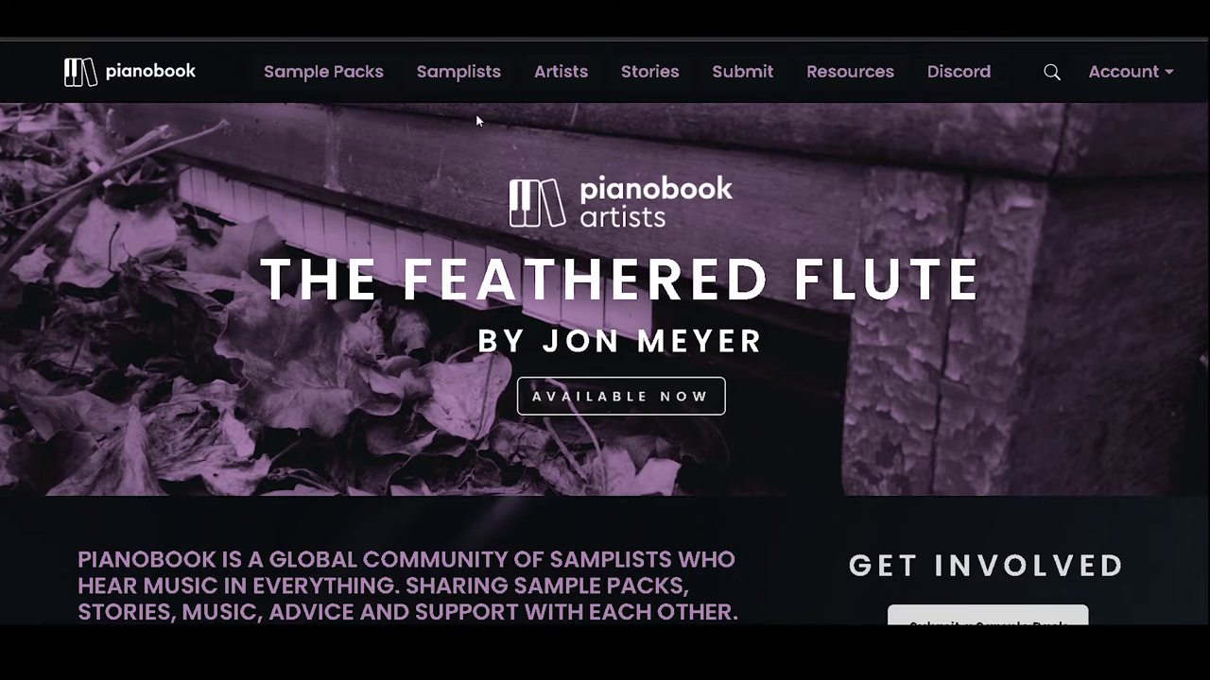
# Open Pianobook's Decent Sampler sample pack listing from Sample Packs and scroll through the pack cards
pyautogui.moveTo(342, 76)
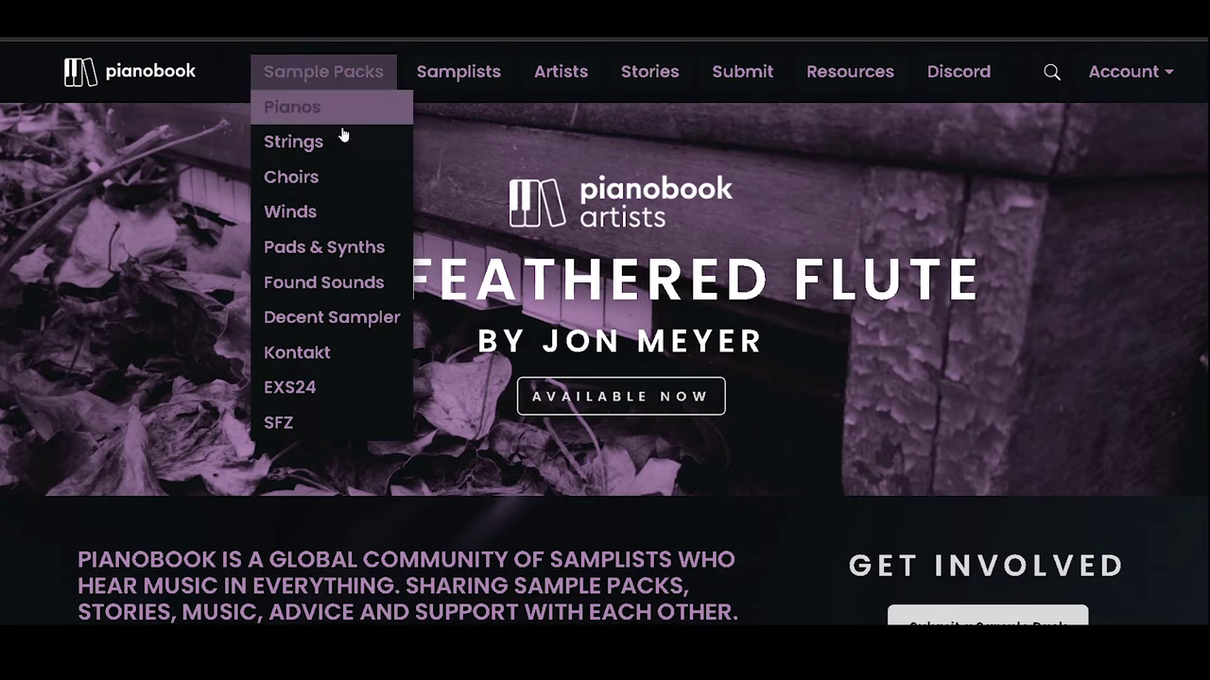
pyautogui.click(381, 322)
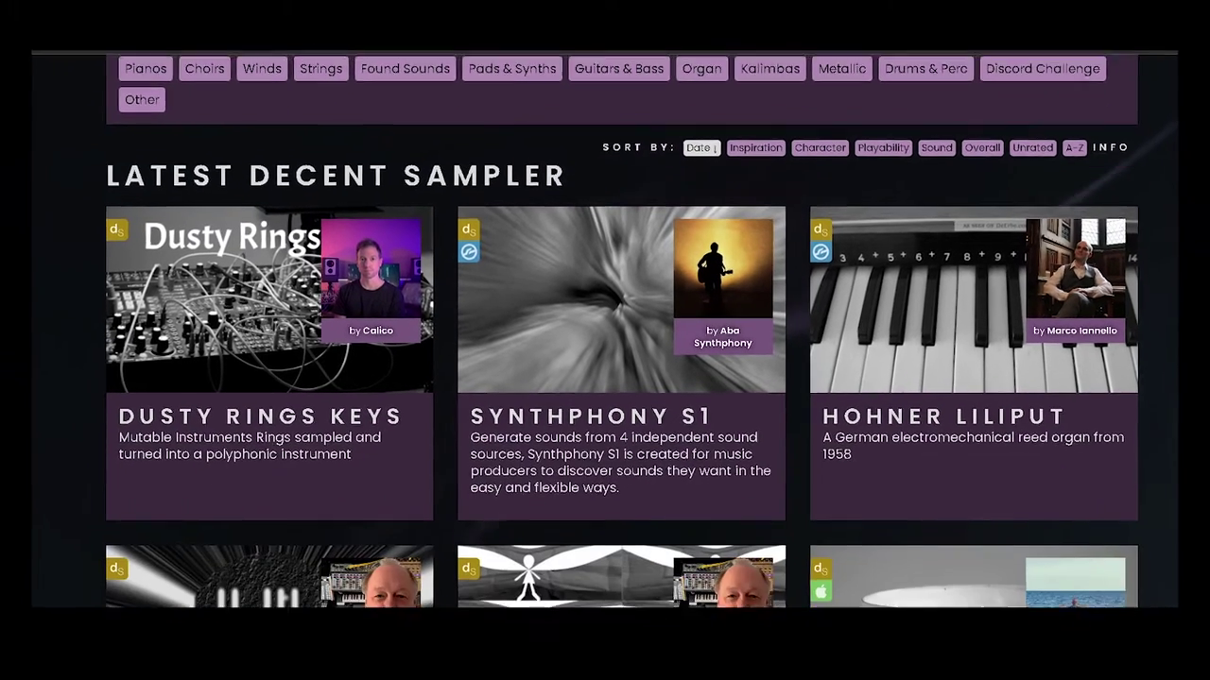
pyautogui.scroll(-7, 604, 331)
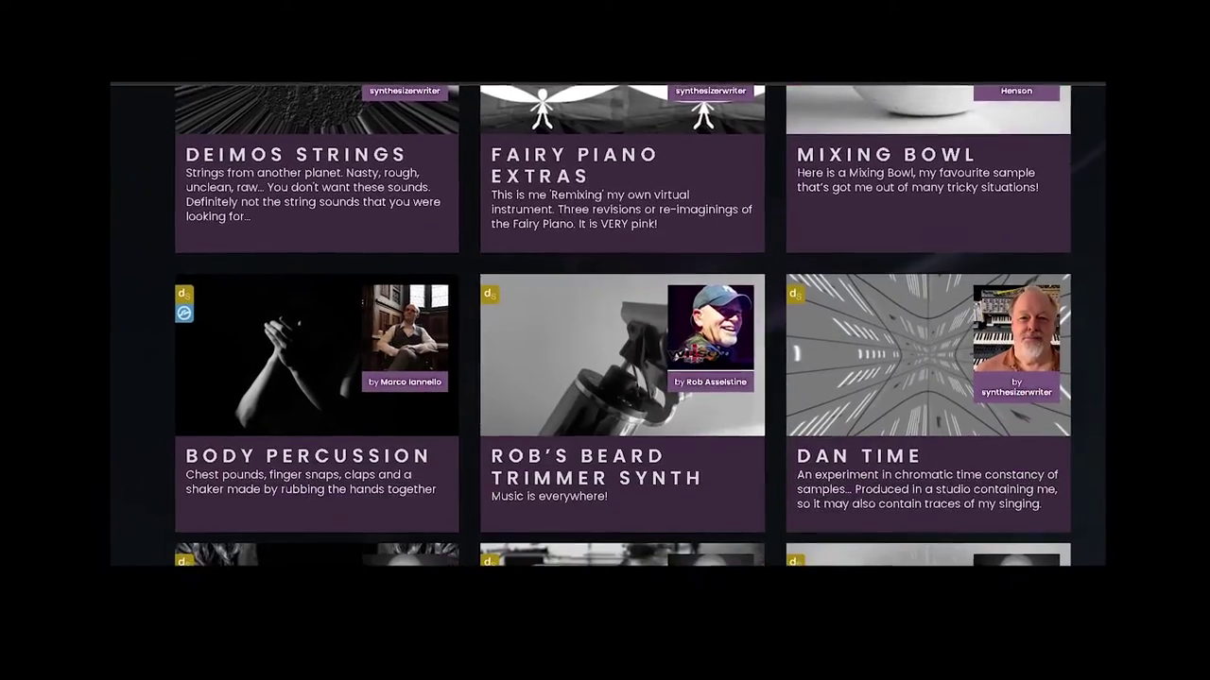
pyautogui.scroll(-6, 604, 322)
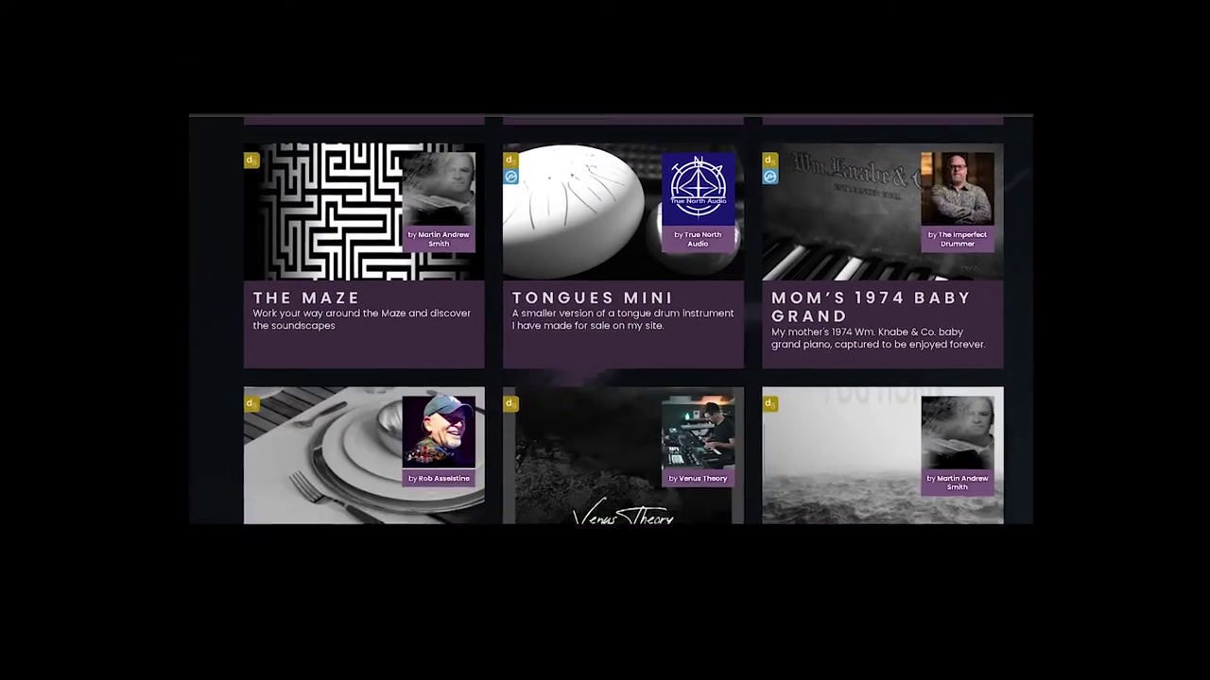
pyautogui.scroll(-8, 605, 321)
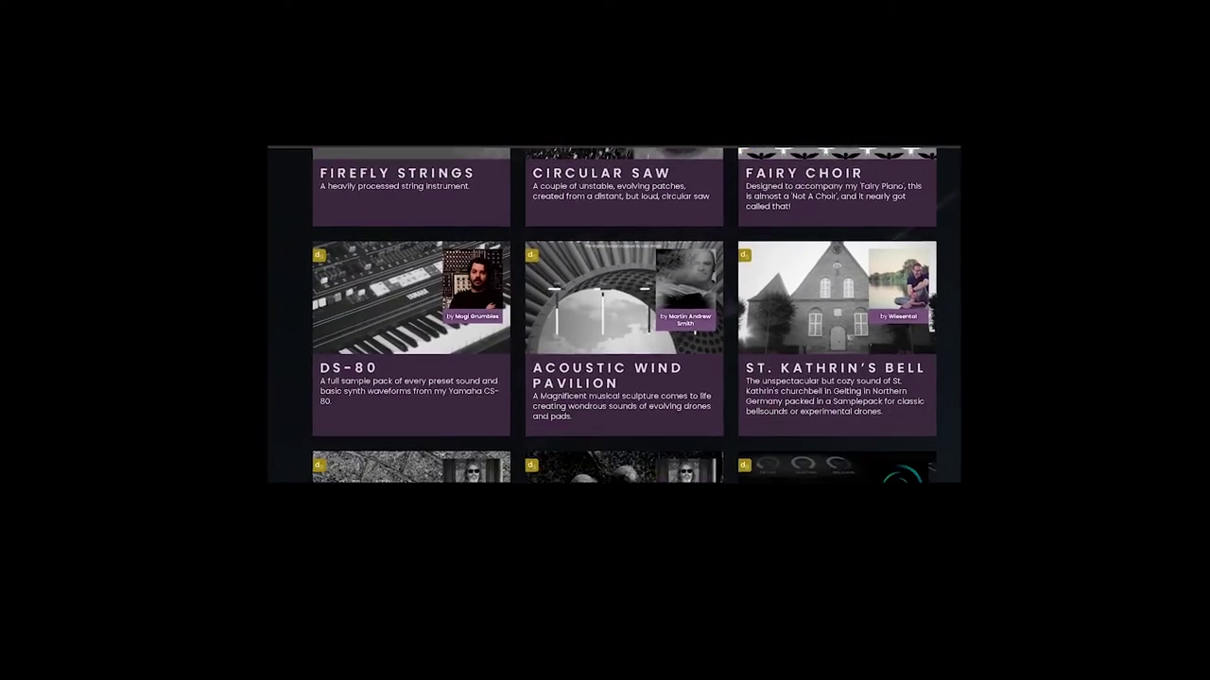
pyautogui.scroll(-3, 614, 312)
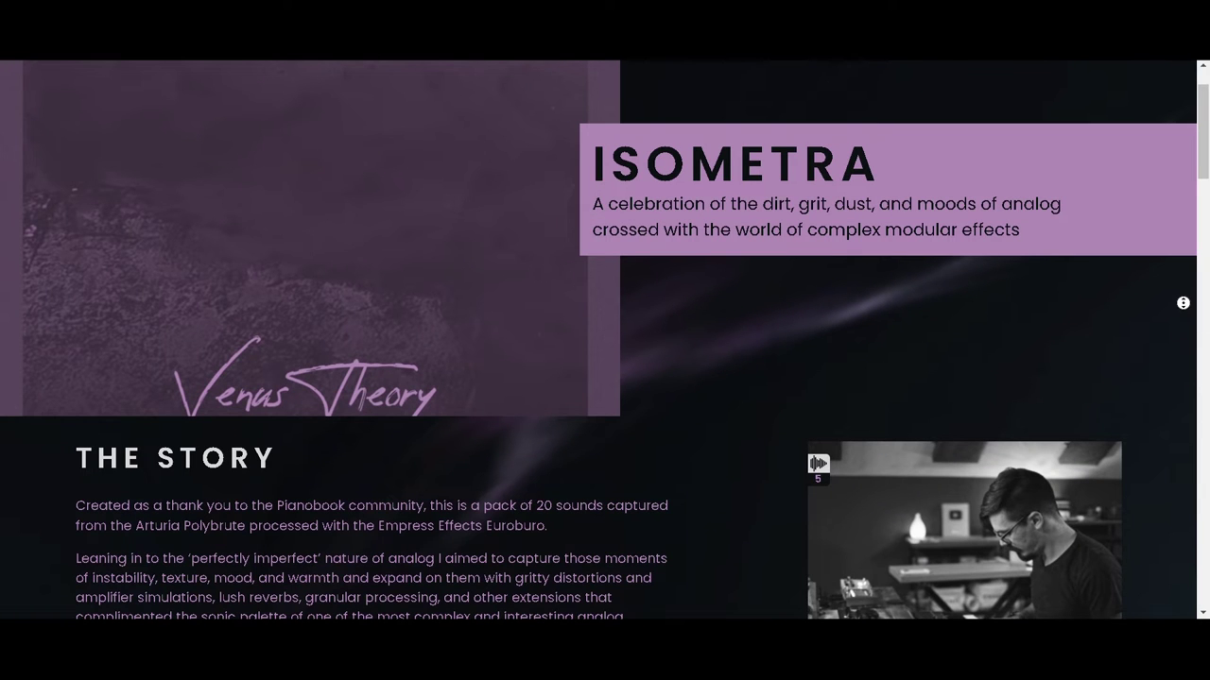
pyautogui.scroll(-1, 1184, 314)
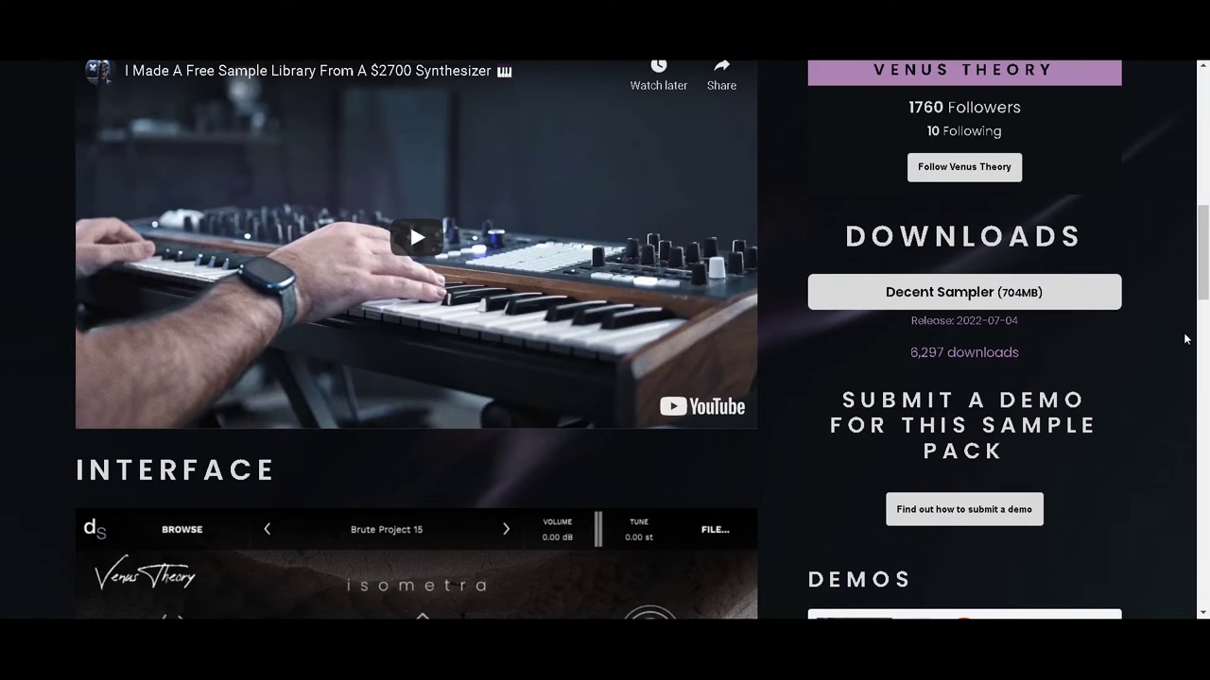
pyautogui.scroll(-3, 1192, 352)
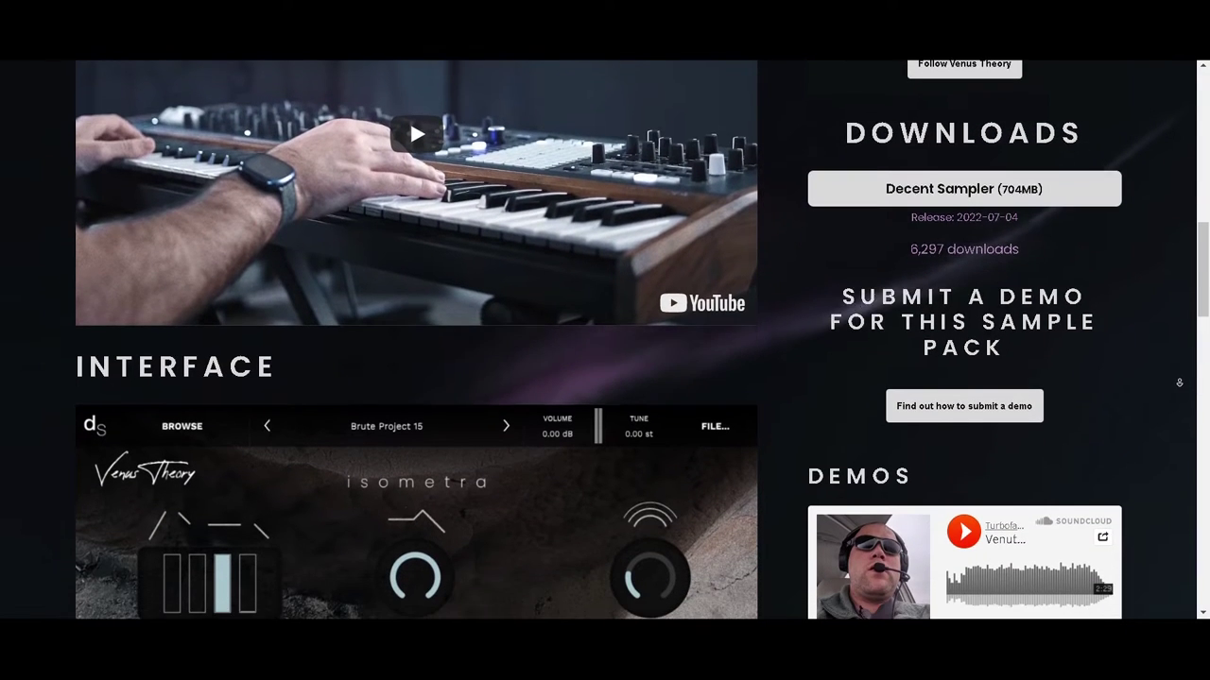
pyautogui.scroll(-4, 1178, 382)
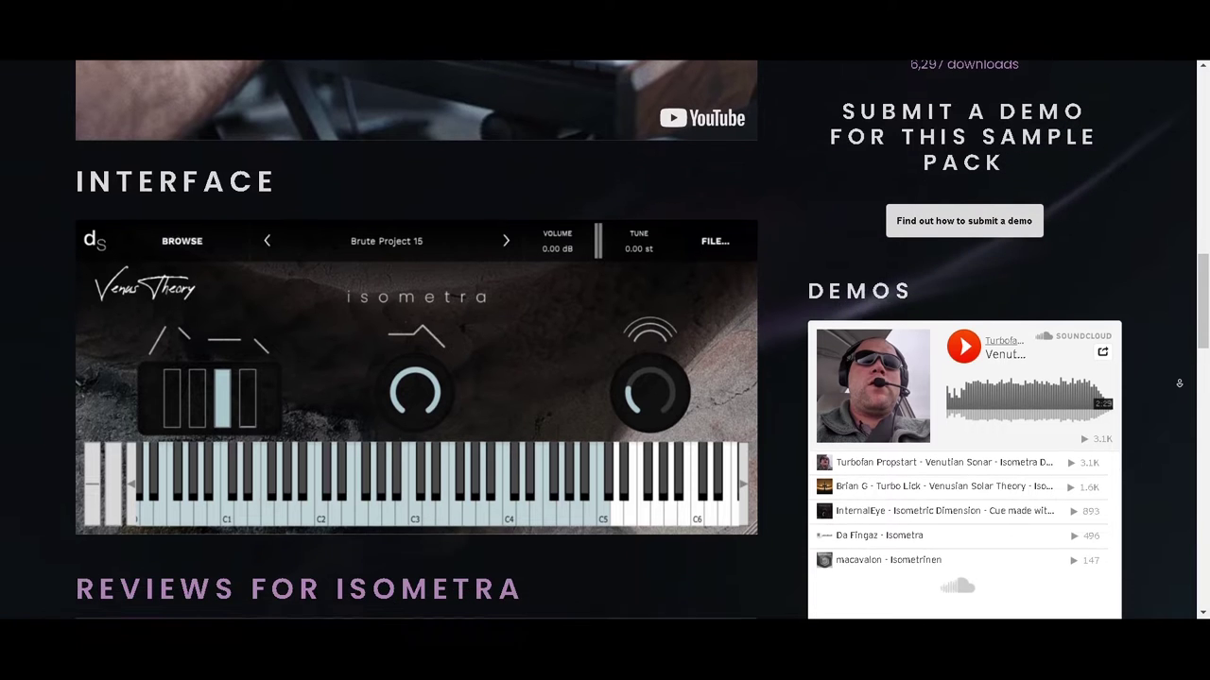
pyautogui.scroll(-1, 1178, 383)
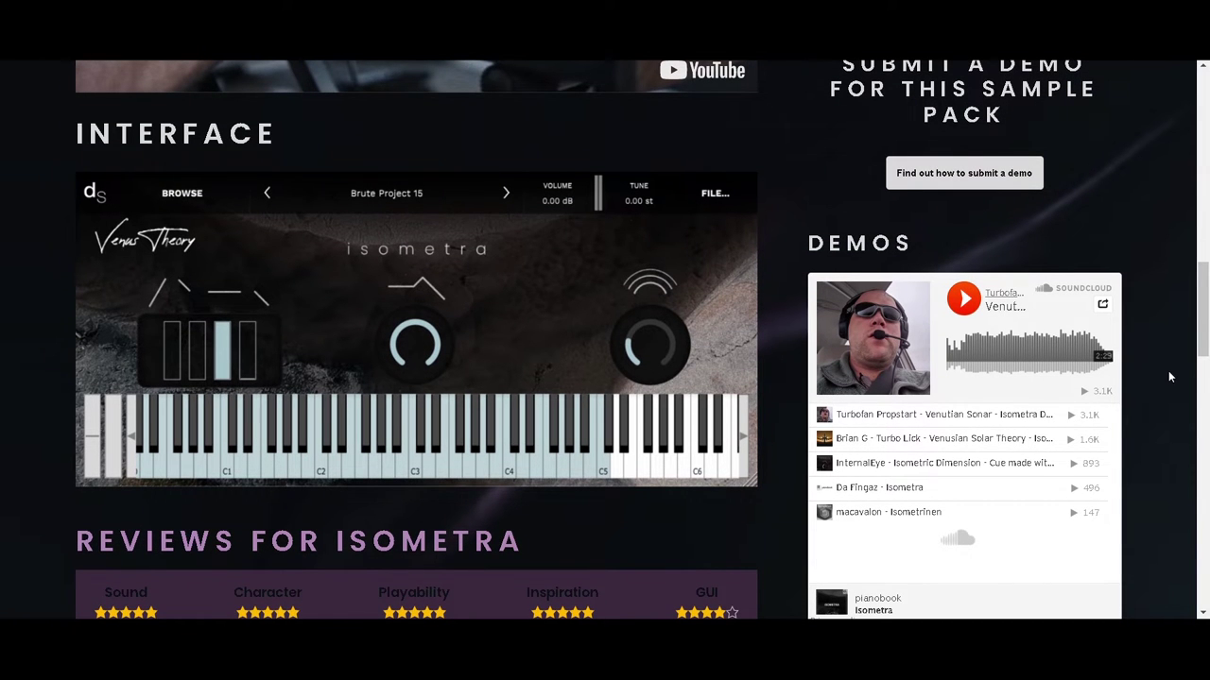
pyautogui.scroll(-3, 1172, 397)
pyautogui.scroll(-3, 1179, 433)
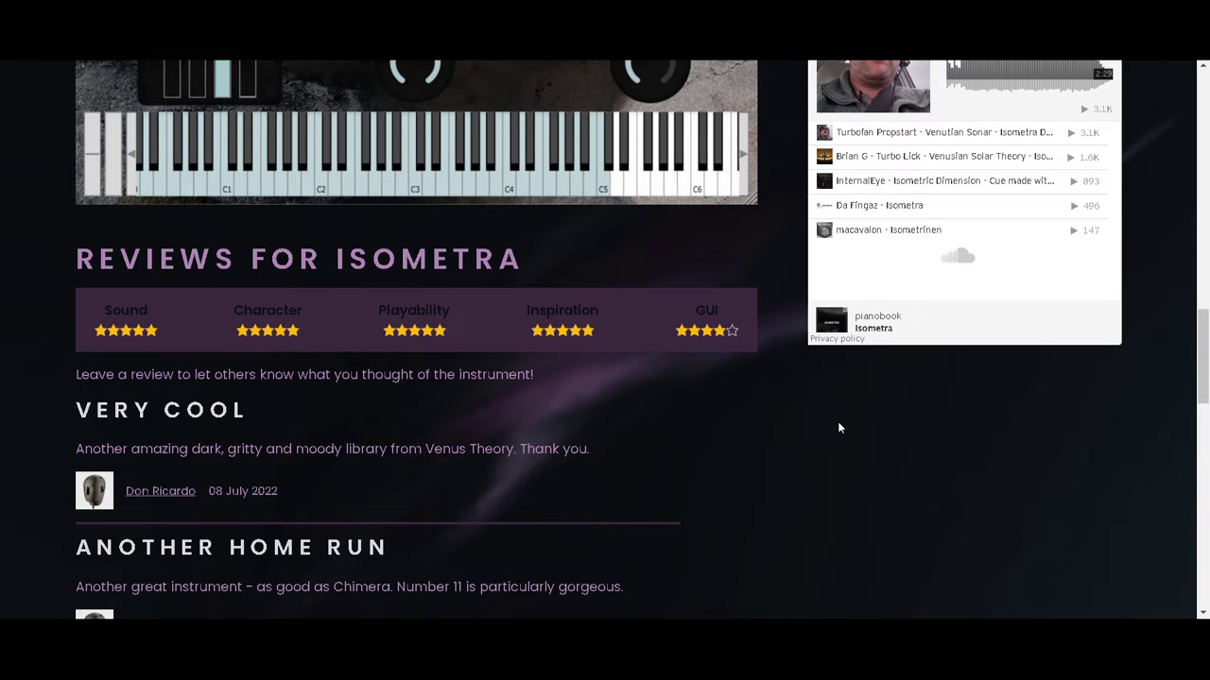
pyautogui.scroll(-4, 838, 428)
pyautogui.scroll(7, 896, 450)
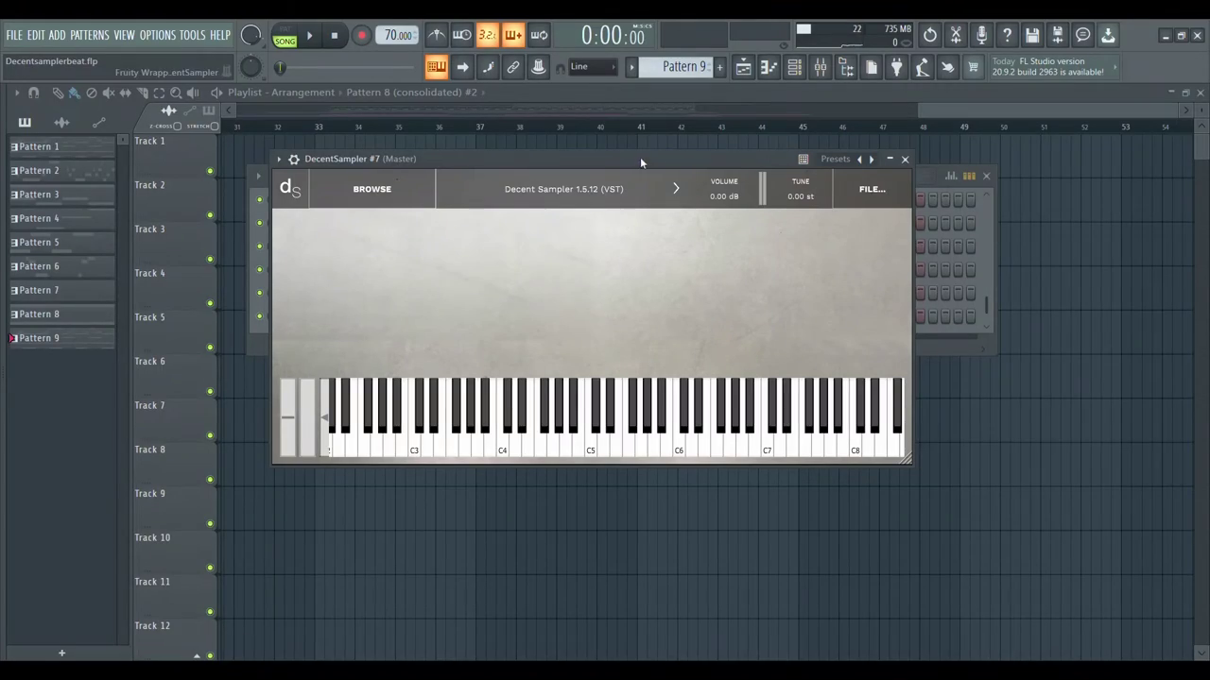
# Open Decent Sampler's library browser, enlarge its window and scroll the Sample Store packs
pyautogui.moveTo(561, 163); pyautogui.dragTo(558, 163)
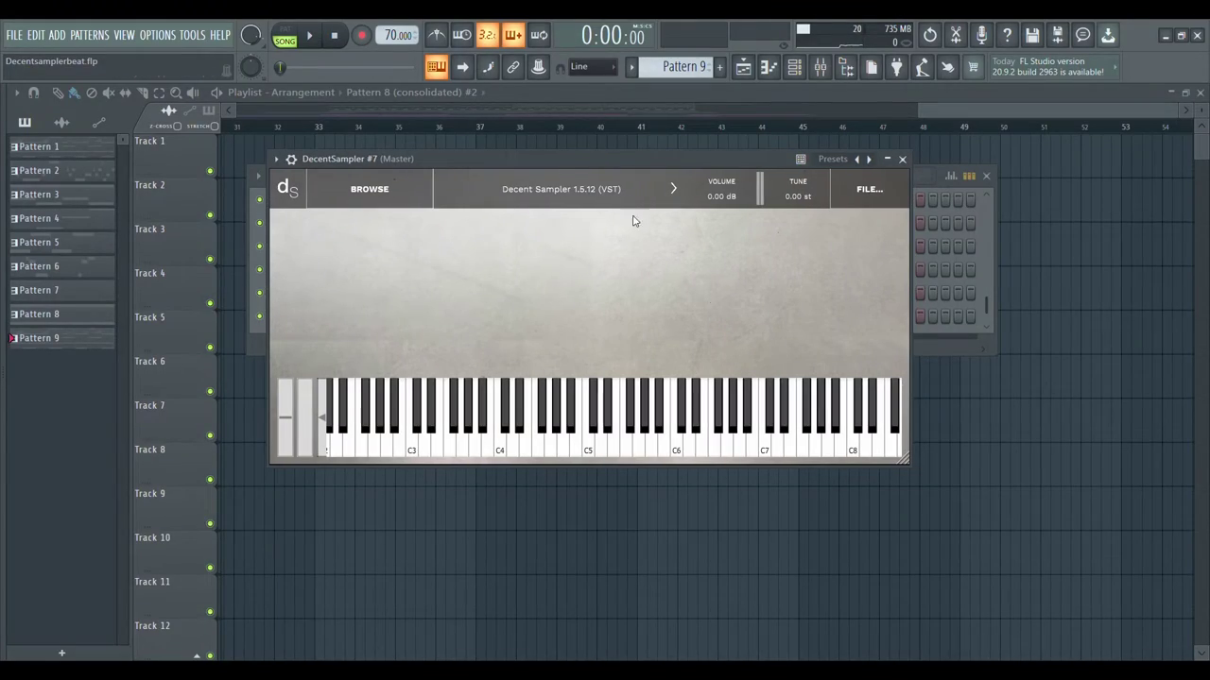
pyautogui.click(378, 190)
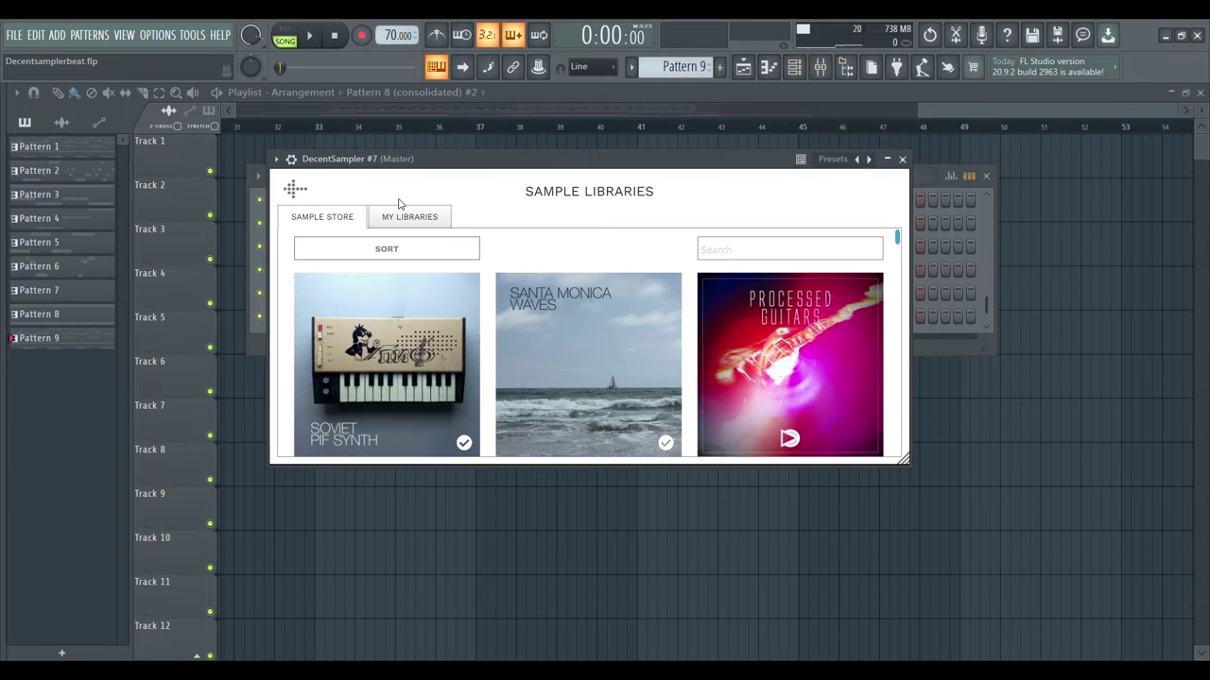
pyautogui.moveTo(907, 461); pyautogui.dragTo(1009, 615)
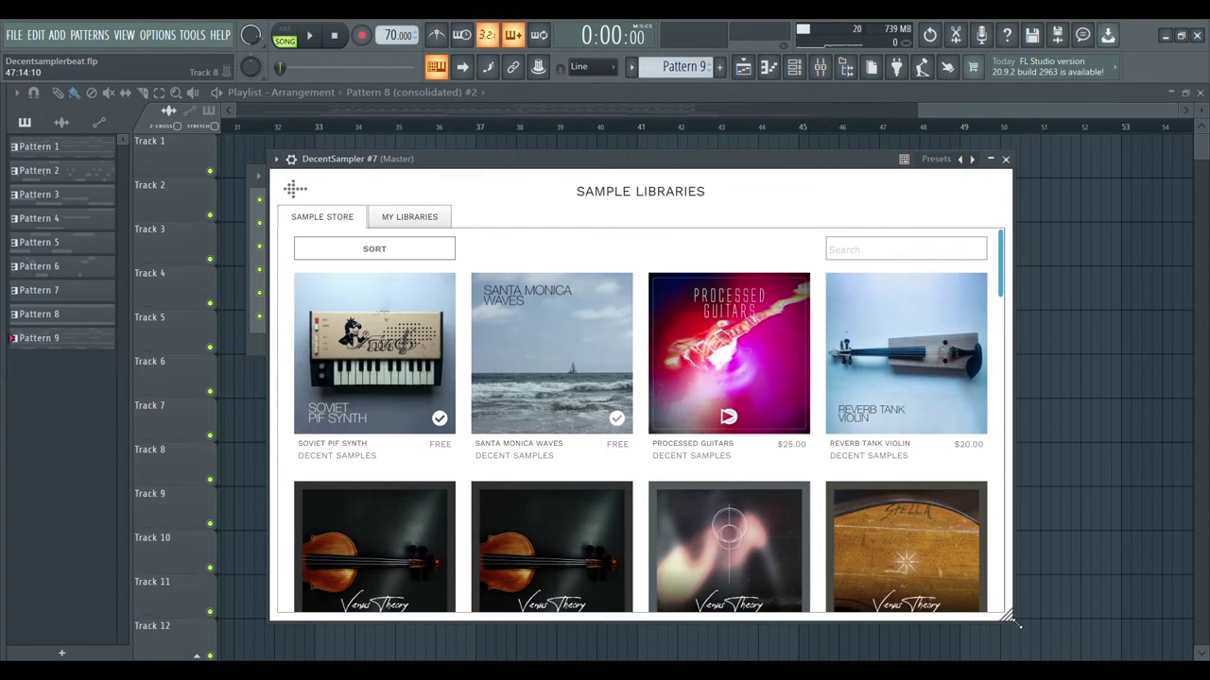
pyautogui.moveTo(1002, 283); pyautogui.dragTo(1010, 389)
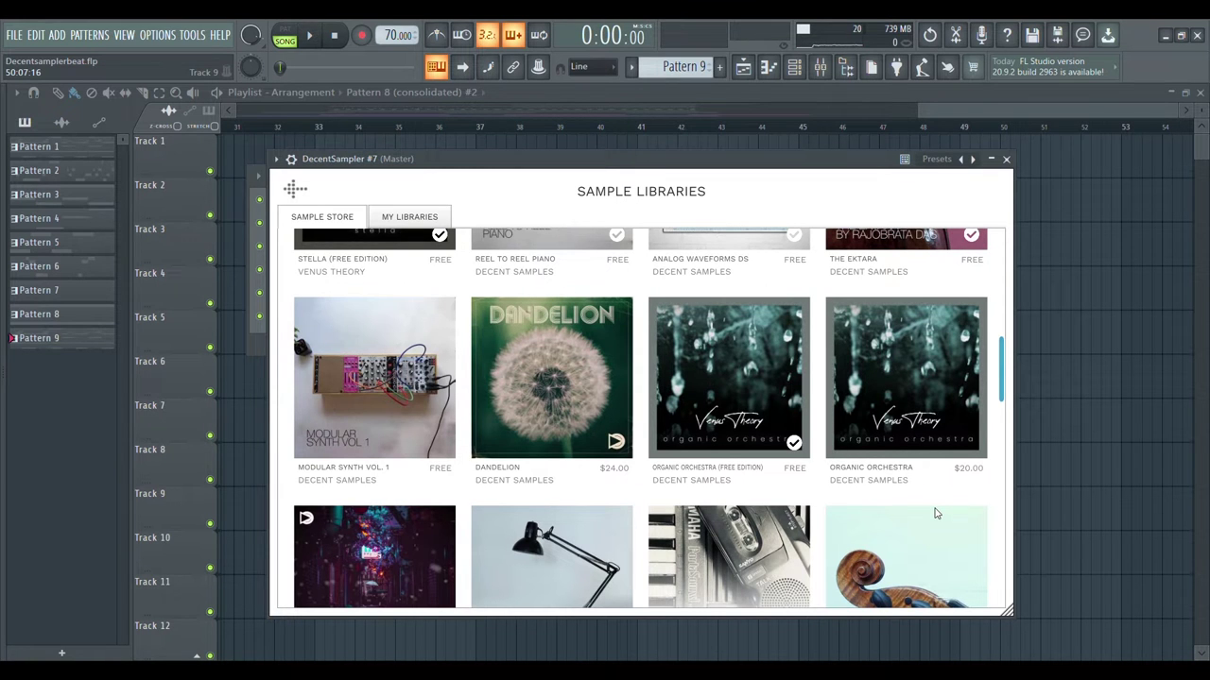
pyautogui.scroll(-1, 935, 513)
pyautogui.scroll(-2, 936, 513)
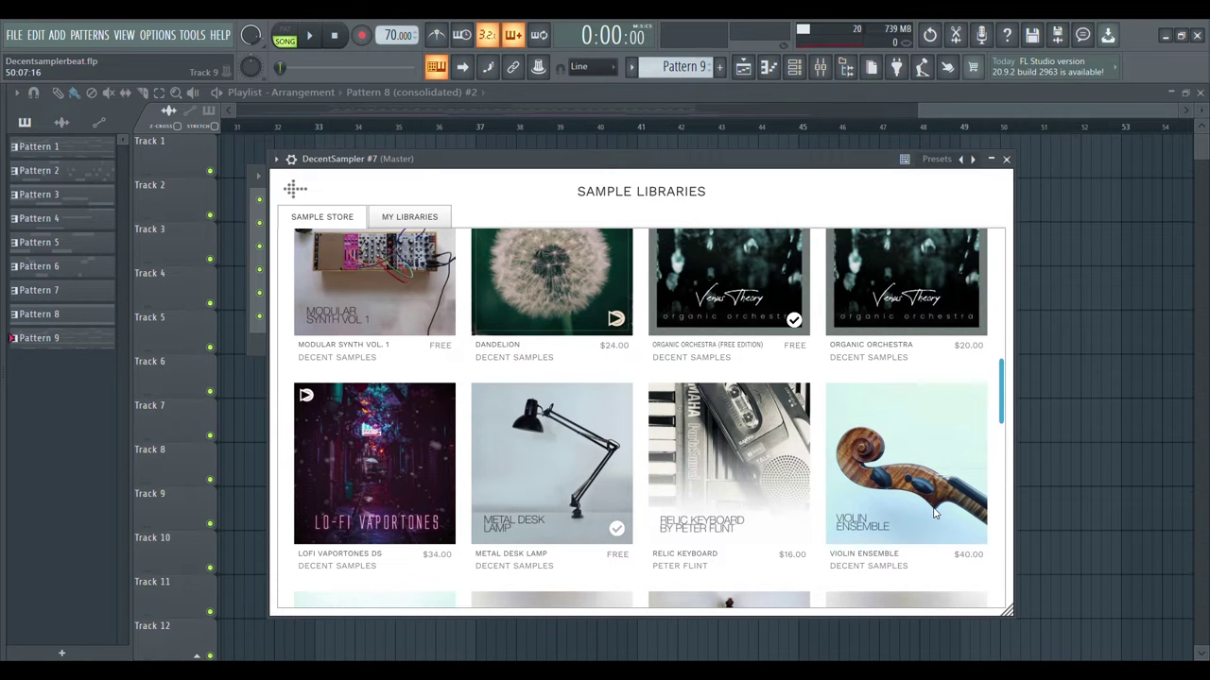
pyautogui.scroll(15, 933, 510)
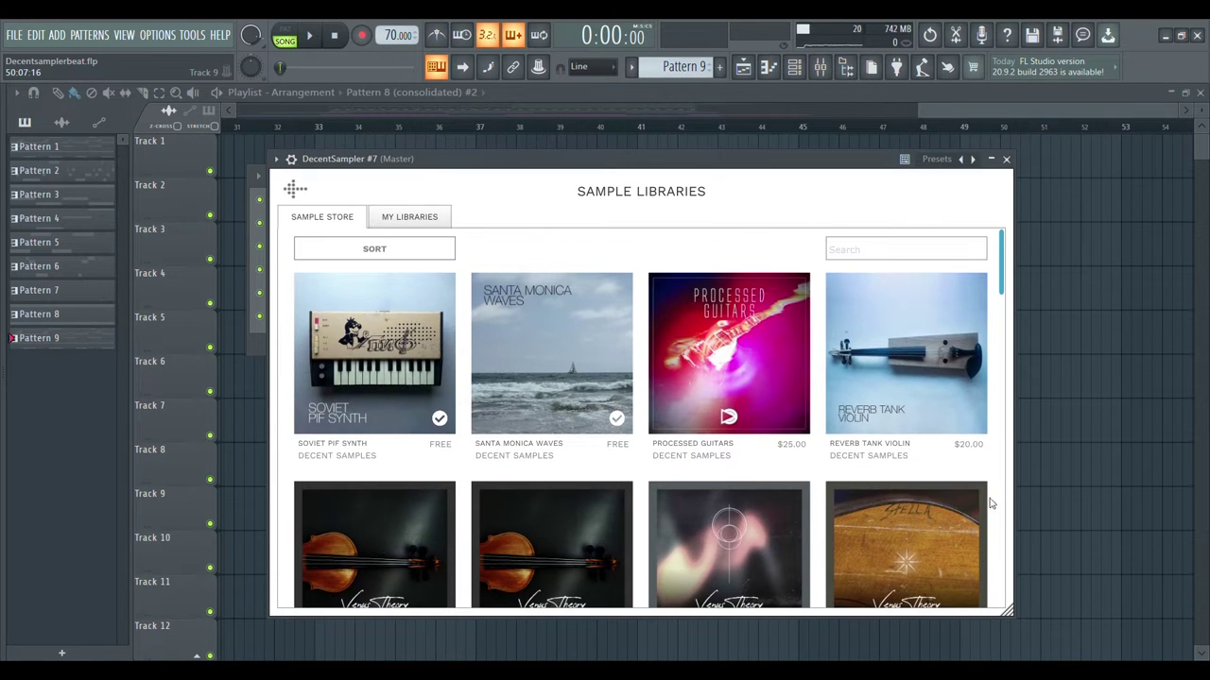
# Browse My Libraries and the Sample Store, then return to Decent Sampler's keyboard view
pyautogui.click(416, 218)
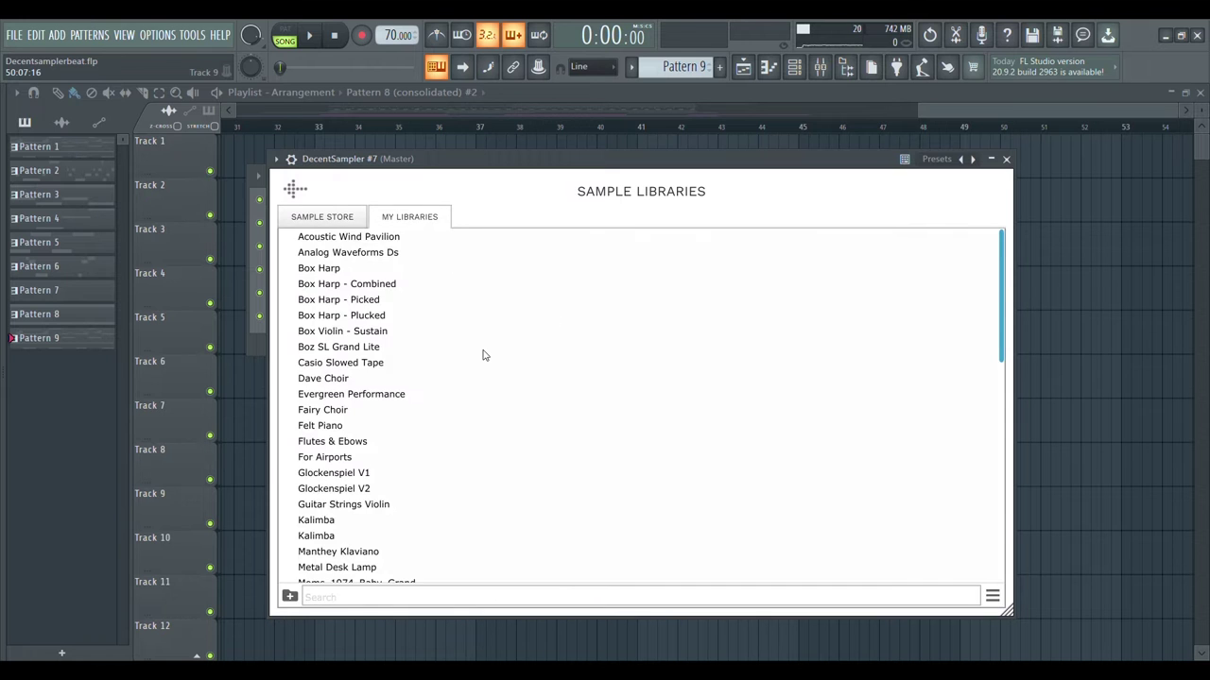
pyautogui.scroll(-15, 483, 355)
pyautogui.scroll(15, 483, 355)
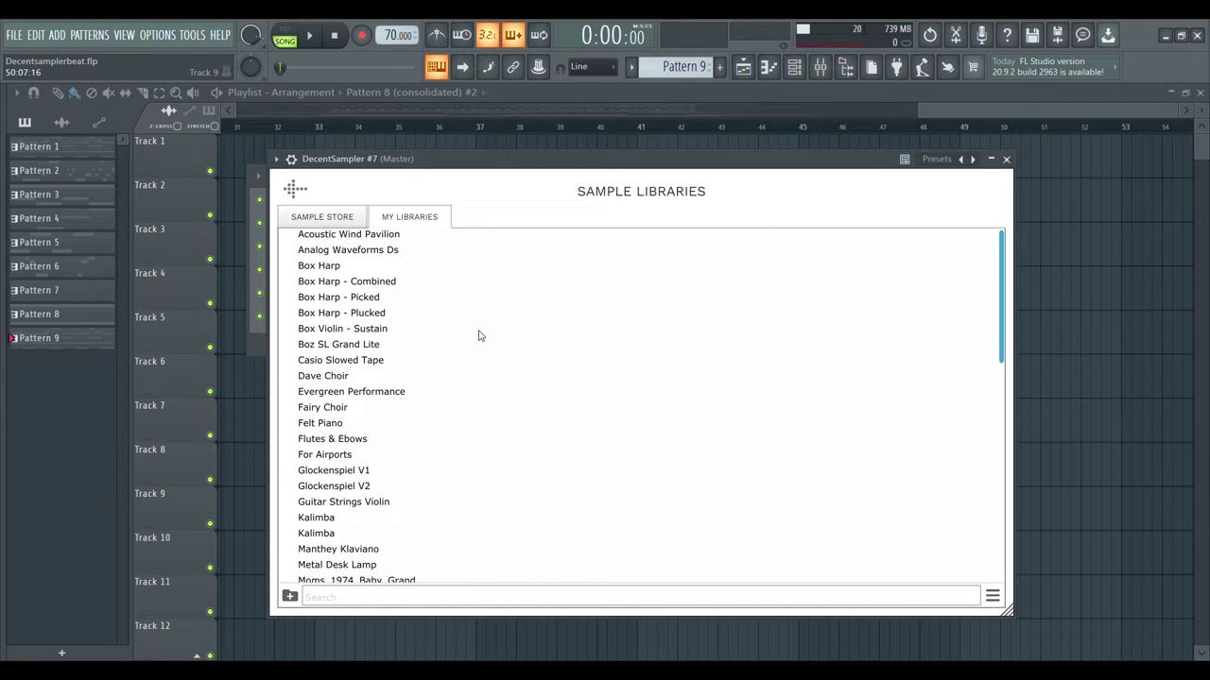
pyautogui.click(321, 216)
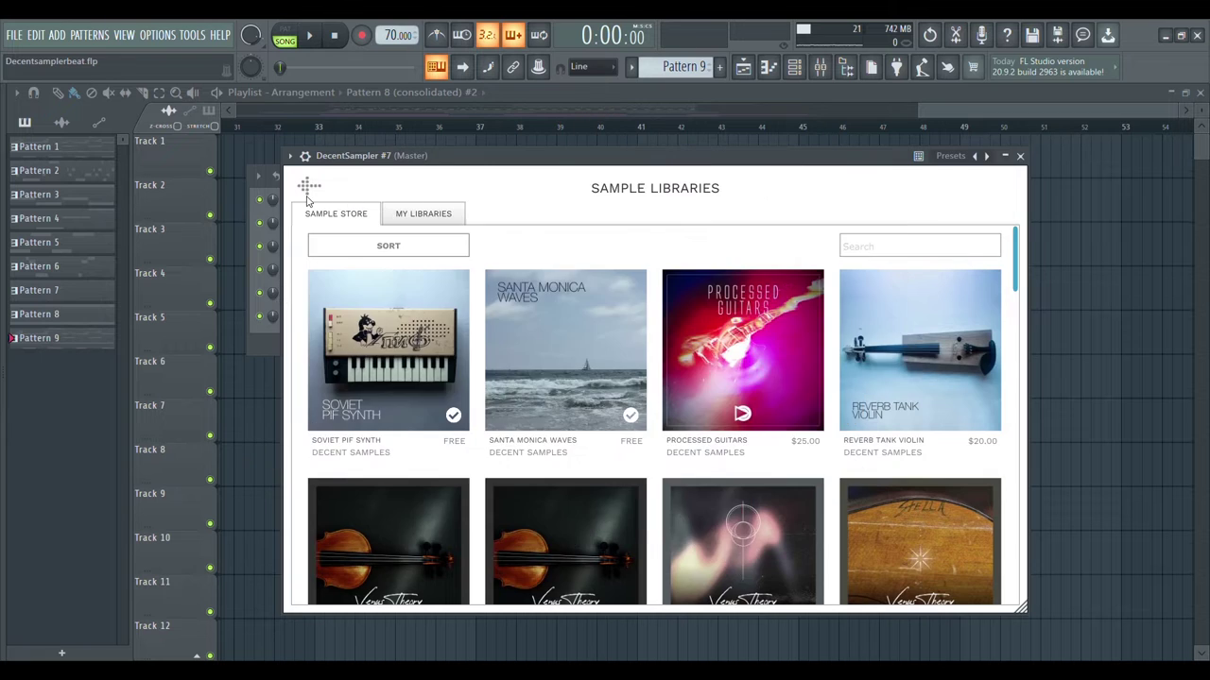
pyautogui.click(304, 192)
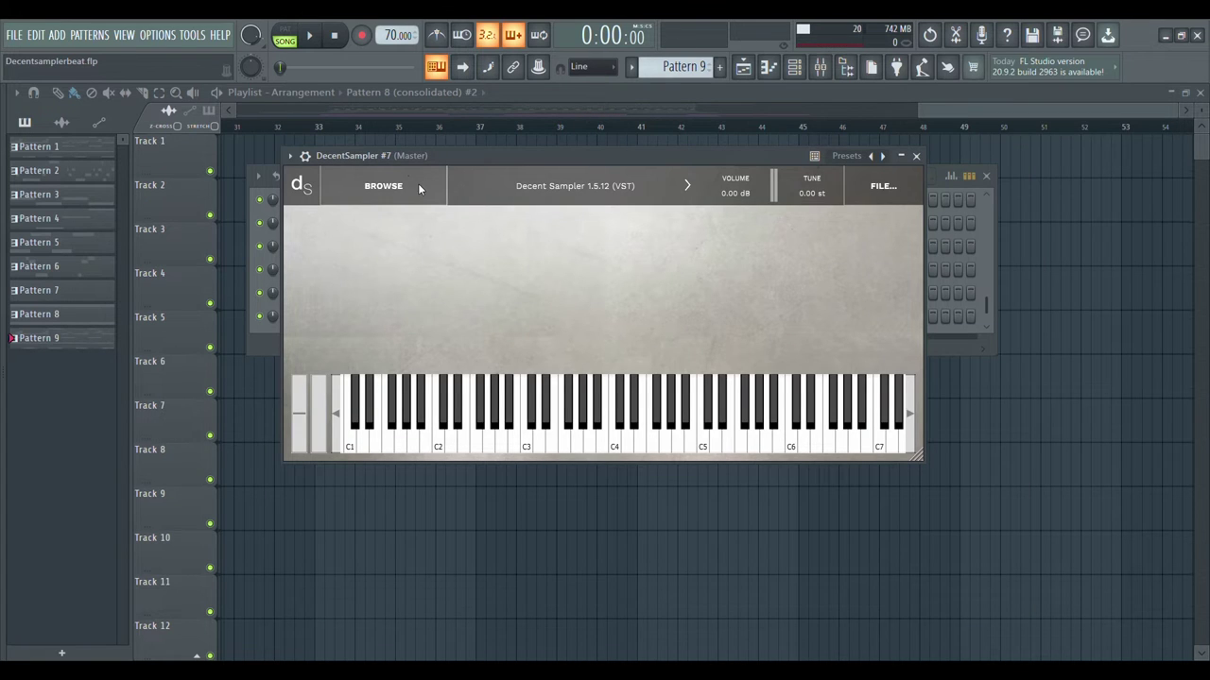
# Load the Box Violin - Sustain library from My Libraries into Decent Sampler
pyautogui.click(417, 183)
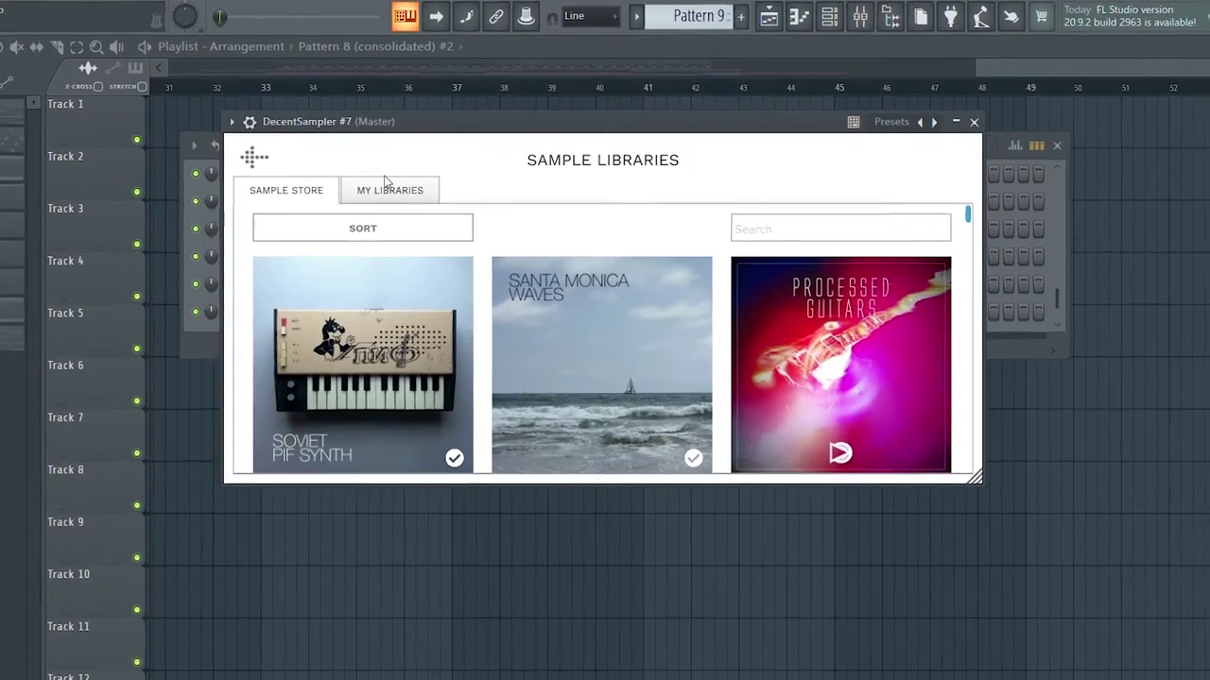
pyautogui.click(385, 186)
pyautogui.click(367, 326)
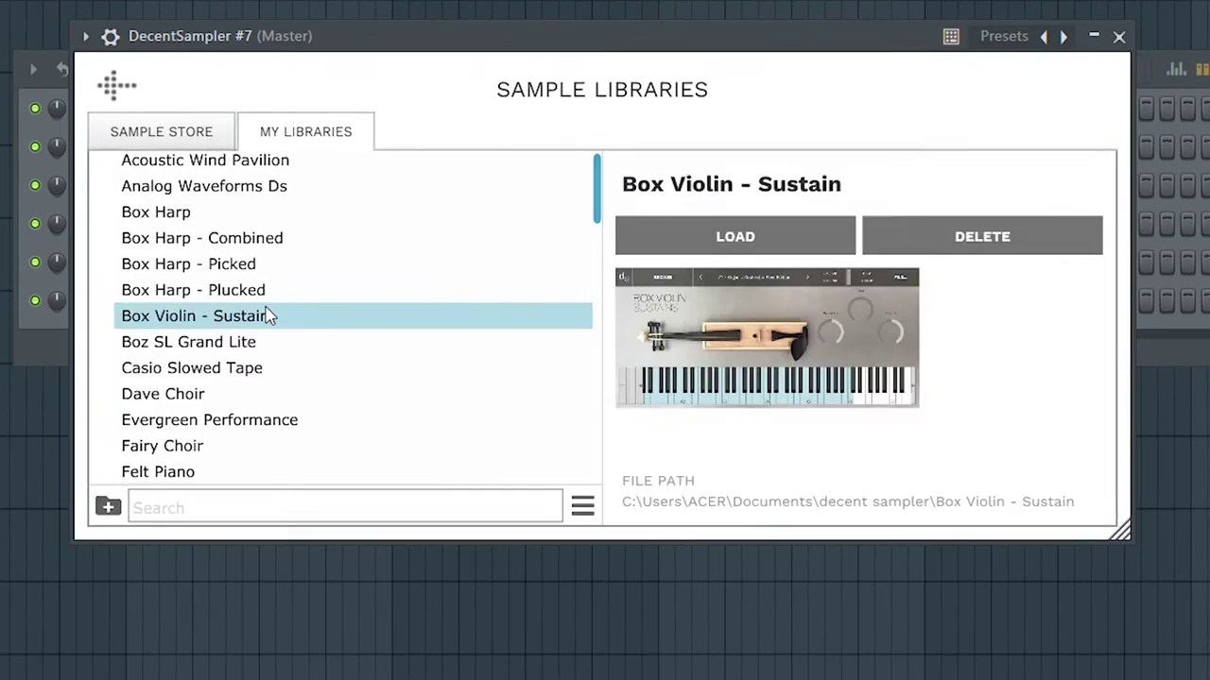
pyautogui.click(703, 270)
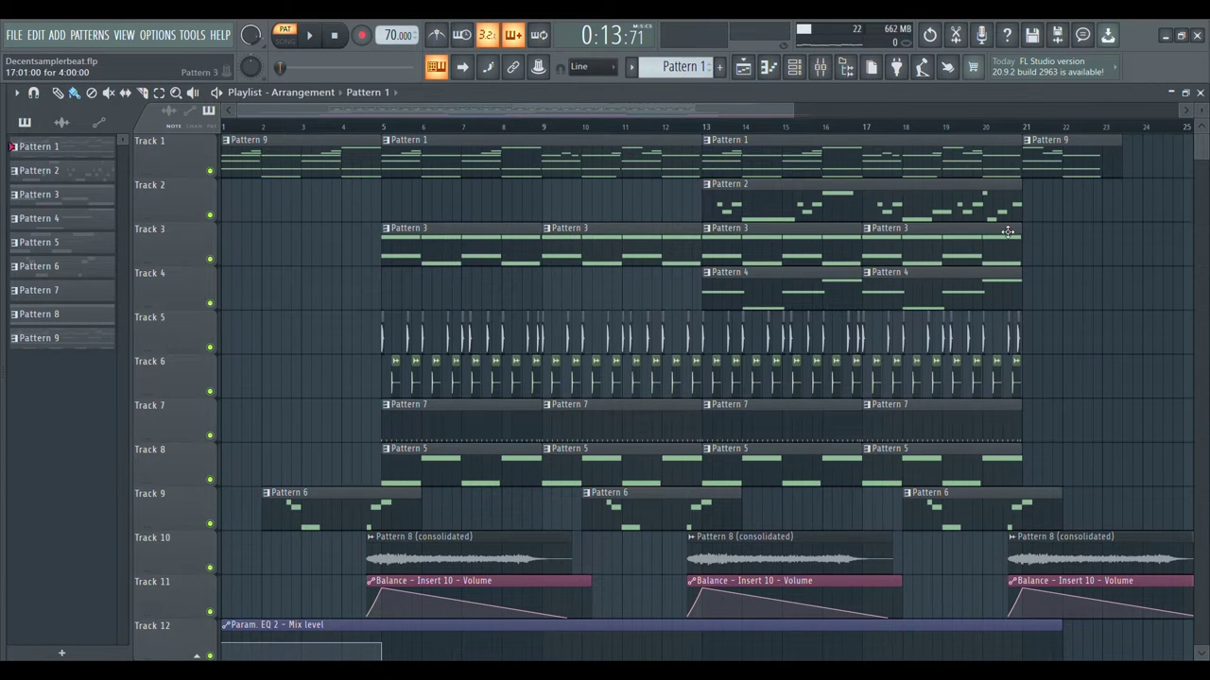
# Play the DecentSampler #2 chord pattern in the piano roll, then show the channel rack
pyautogui.click(770, 72)
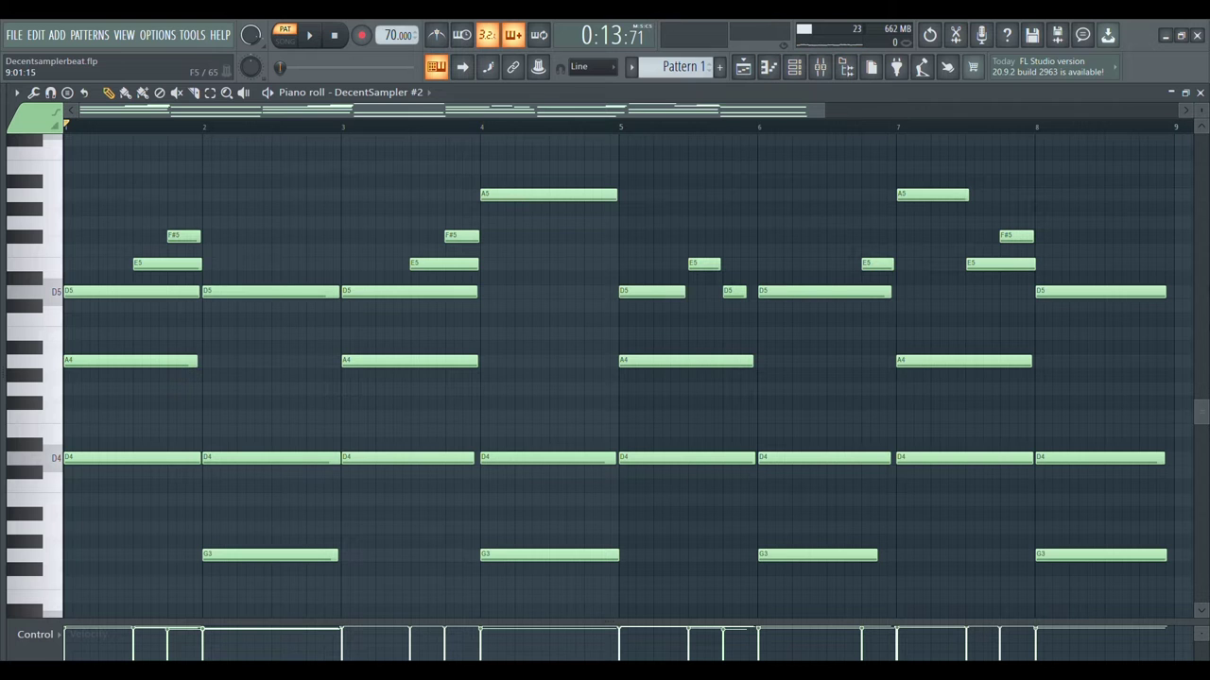
pyautogui.press('space')
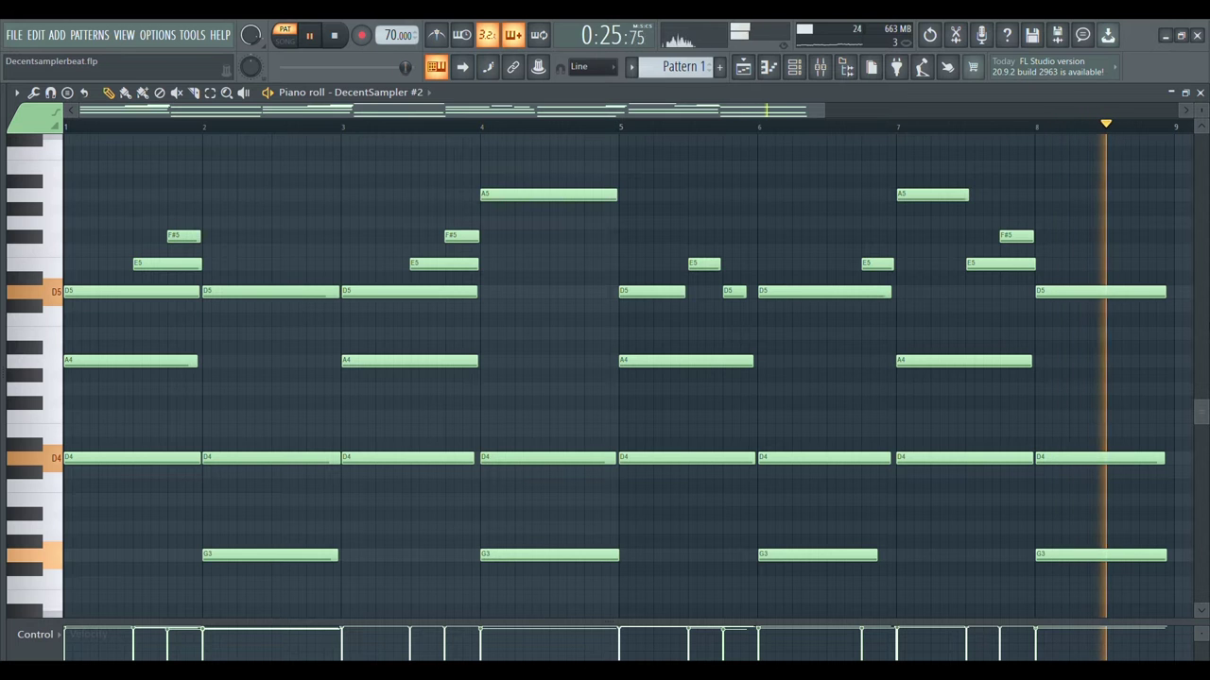
pyautogui.click(794, 66)
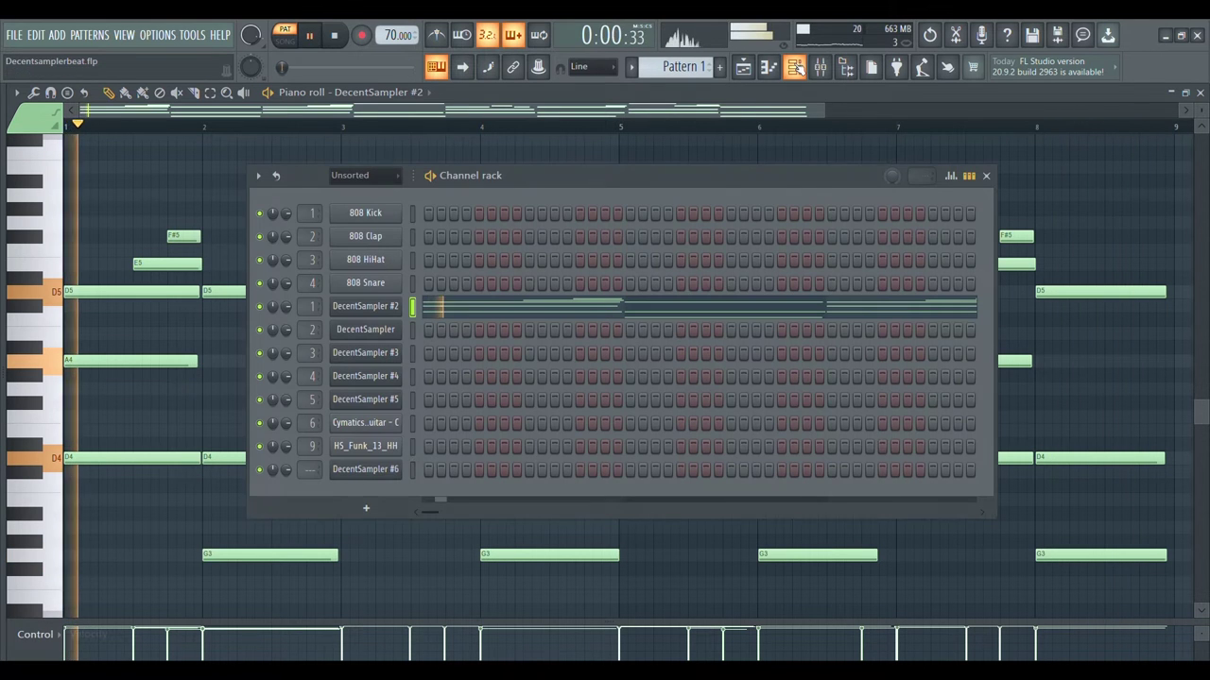
# Review the DecentSampler #2 Pleyel Felt sound and Insert 1's Multiband Compressor in the mixer
pyautogui.click(365, 307)
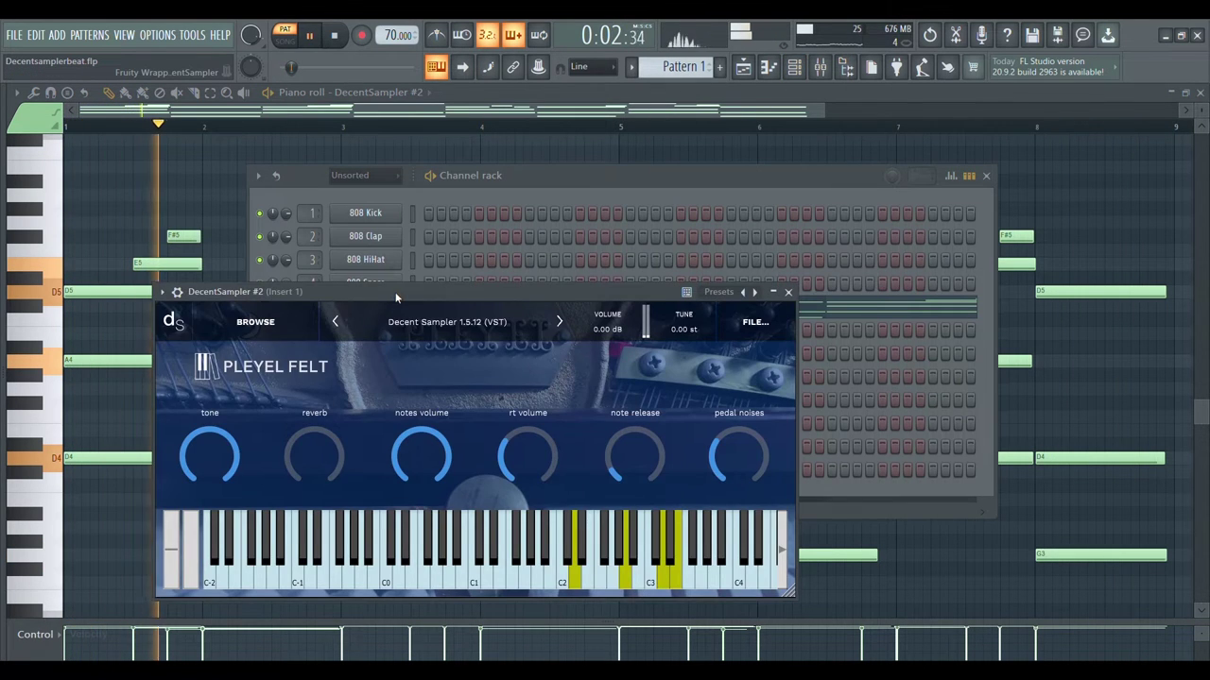
pyautogui.moveTo(395, 298); pyautogui.dragTo(632, 210)
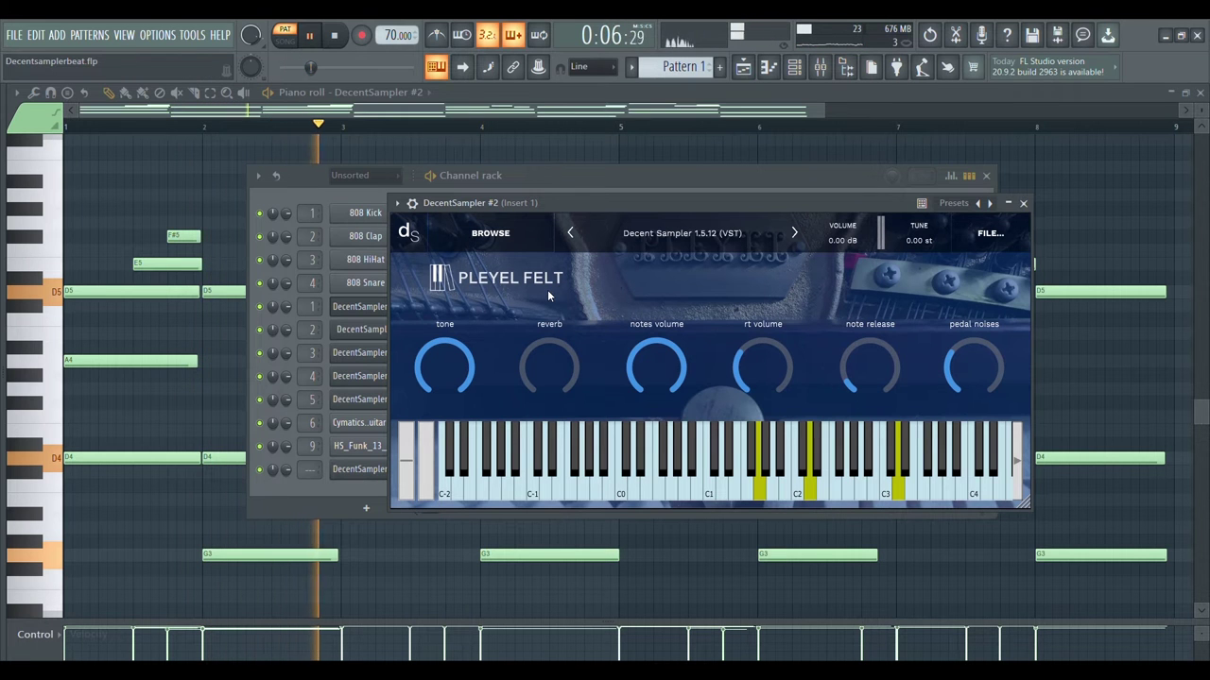
pyautogui.click(819, 68)
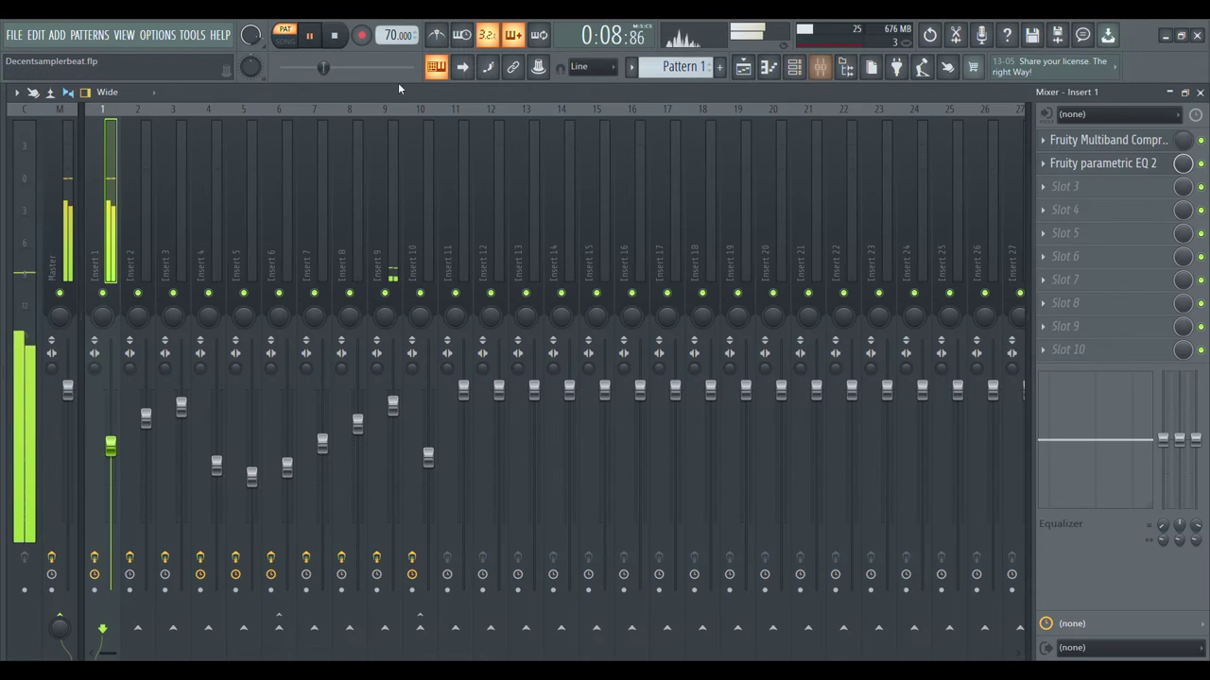
pyautogui.click(1146, 147)
pyautogui.moveTo(409, 251); pyautogui.dragTo(513, 206)
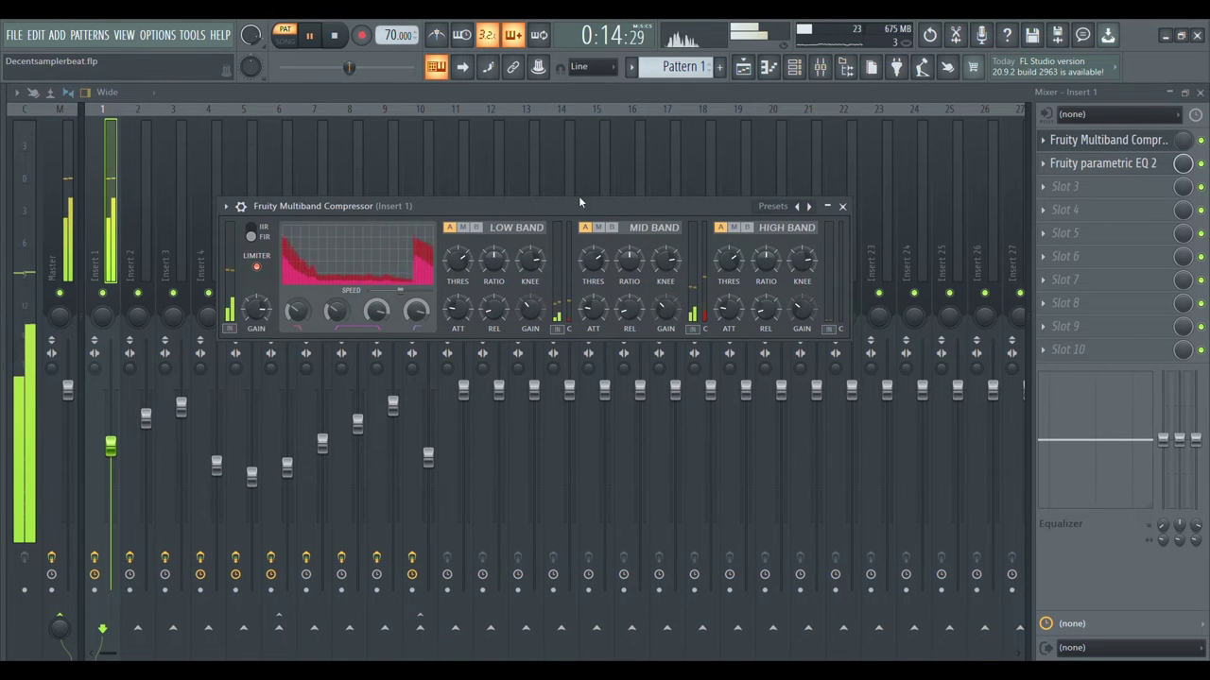
# Inspect Insert 1's Parametric EQ 2 high-shelf band, then close the EQ window
pyautogui.click(1111, 165)
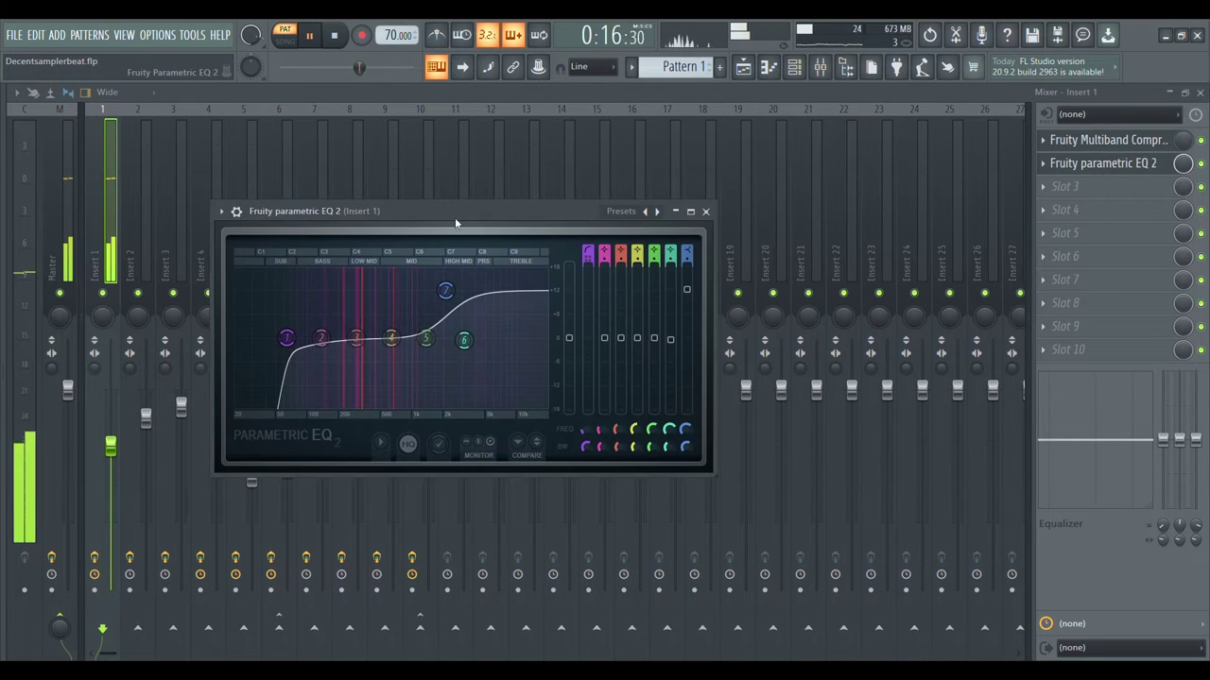
pyautogui.moveTo(459, 221); pyautogui.dragTo(500, 193)
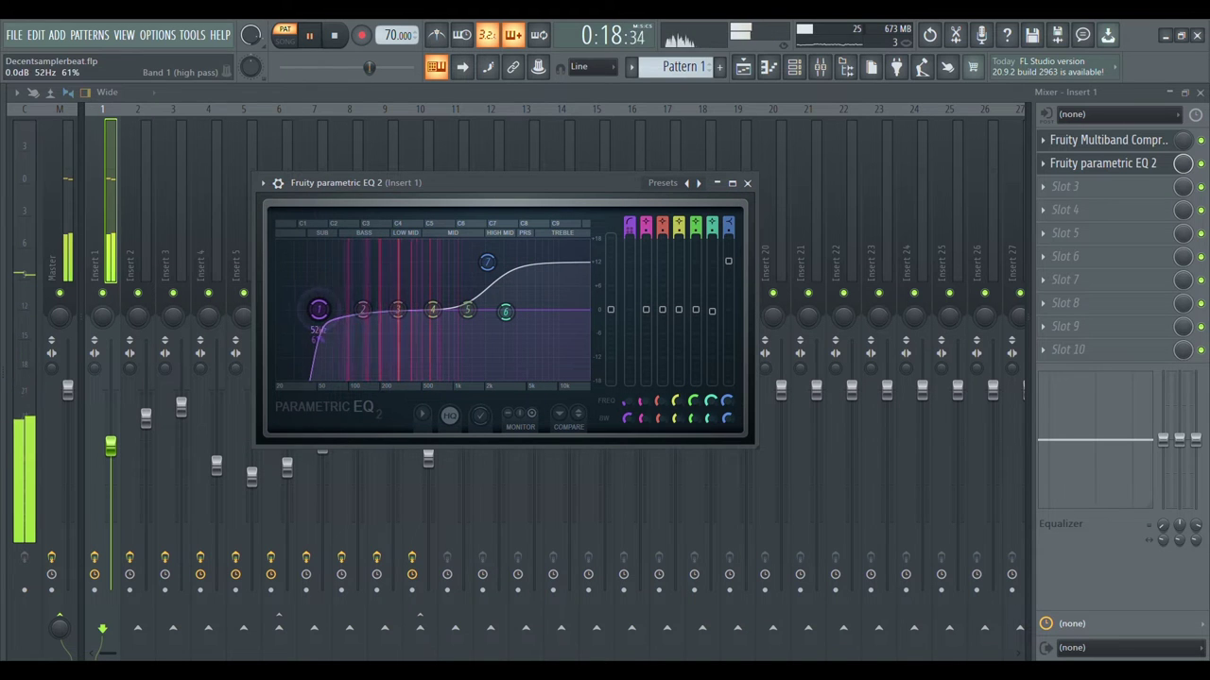
pyautogui.moveTo(484, 254)
pyautogui.mouseDown()
pyautogui.moveTo(506, 315)
pyautogui.moveTo(481, 265)
pyautogui.mouseUp()
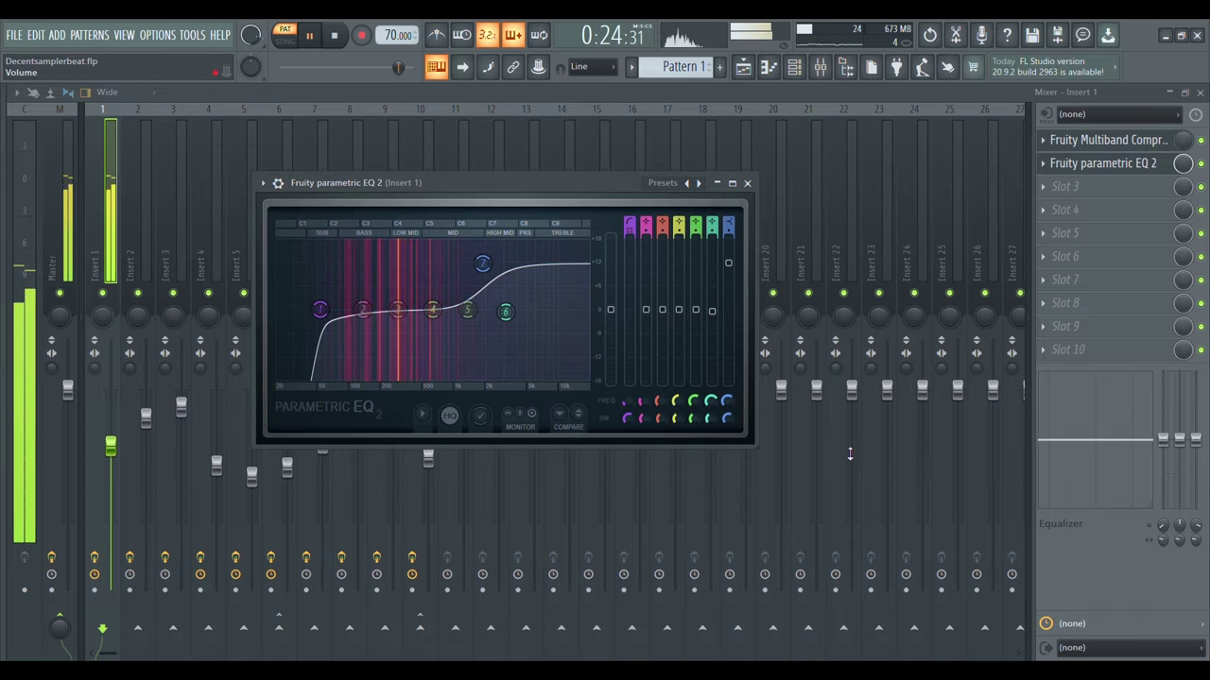
pyautogui.click(747, 183)
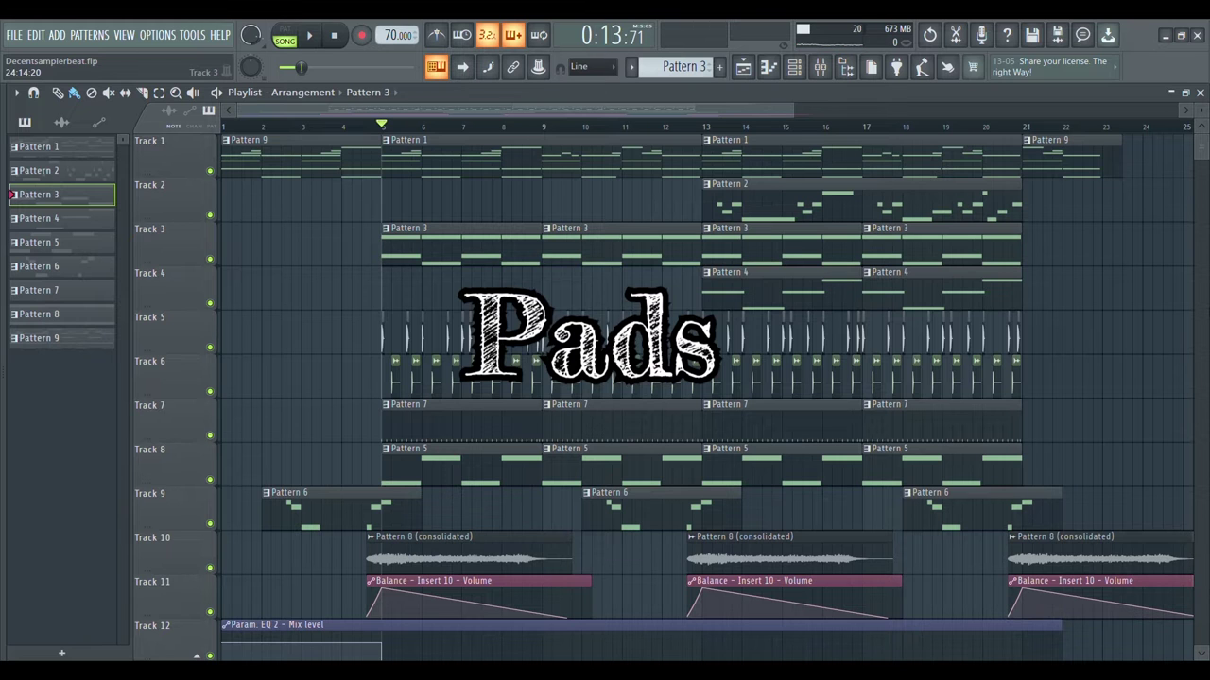
# Show the DecentSampler #3 Pattern 3 pad chords (D6 over A5 and G5) zoomed in
pyautogui.click(768, 74)
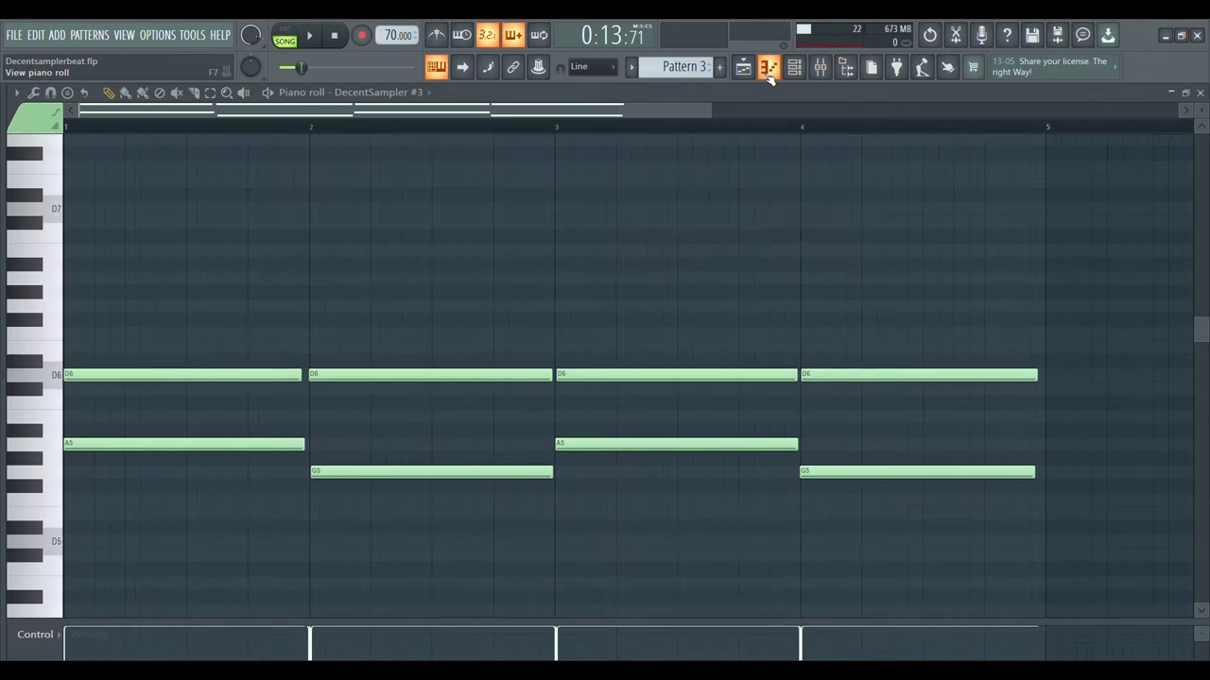
pyautogui.scroll(2, 594, 111)
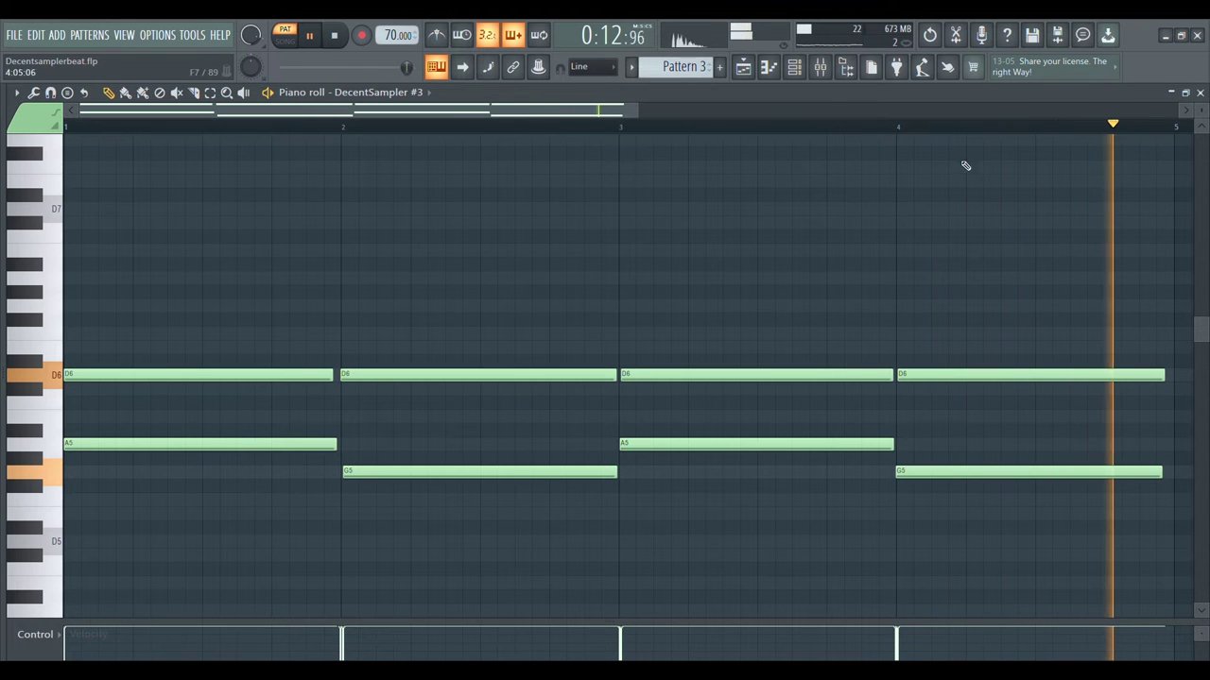
# Open the DecentSampler #3 instrument and Insert 3's Fruity Stereo Enhancer in the mixer
pyautogui.click(798, 71)
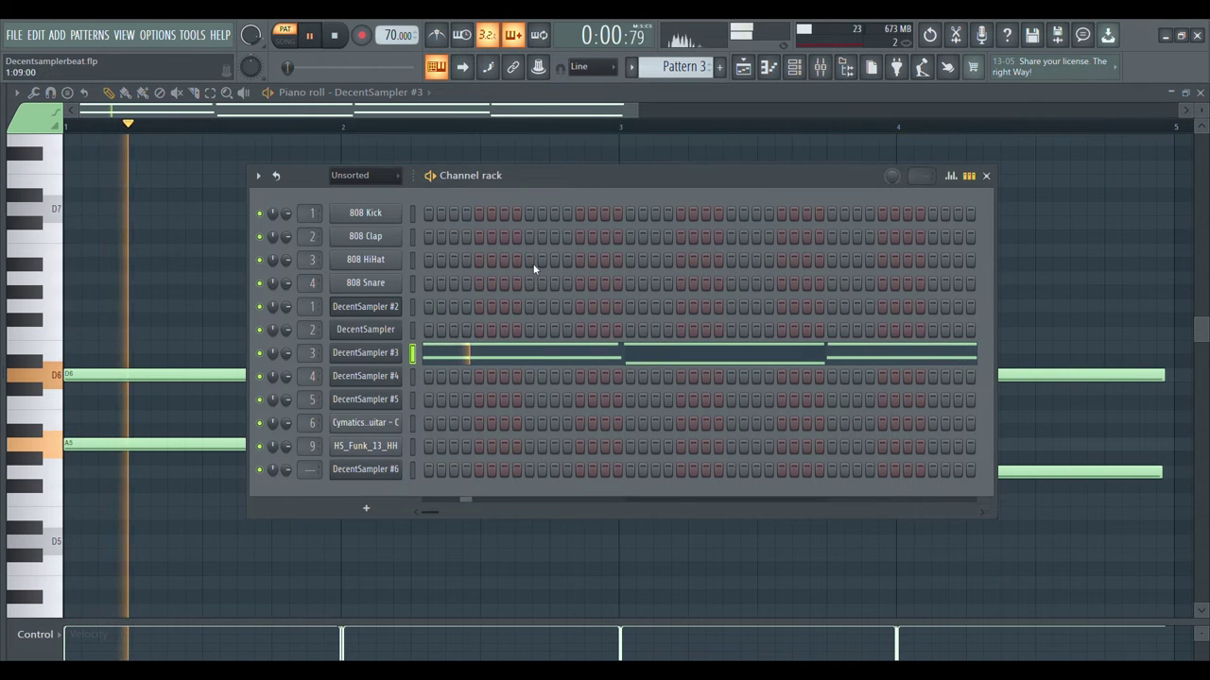
pyautogui.click(367, 351)
pyautogui.moveTo(341, 149); pyautogui.dragTo(652, 154)
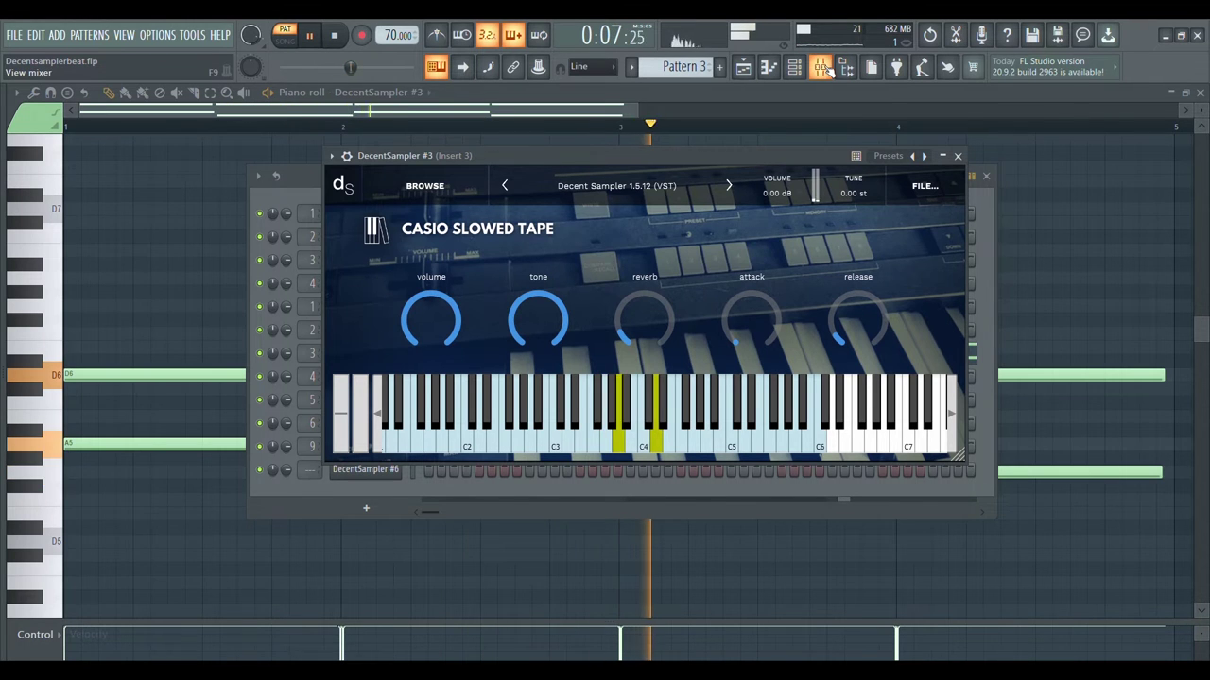
pyautogui.click(821, 68)
pyautogui.click(1108, 142)
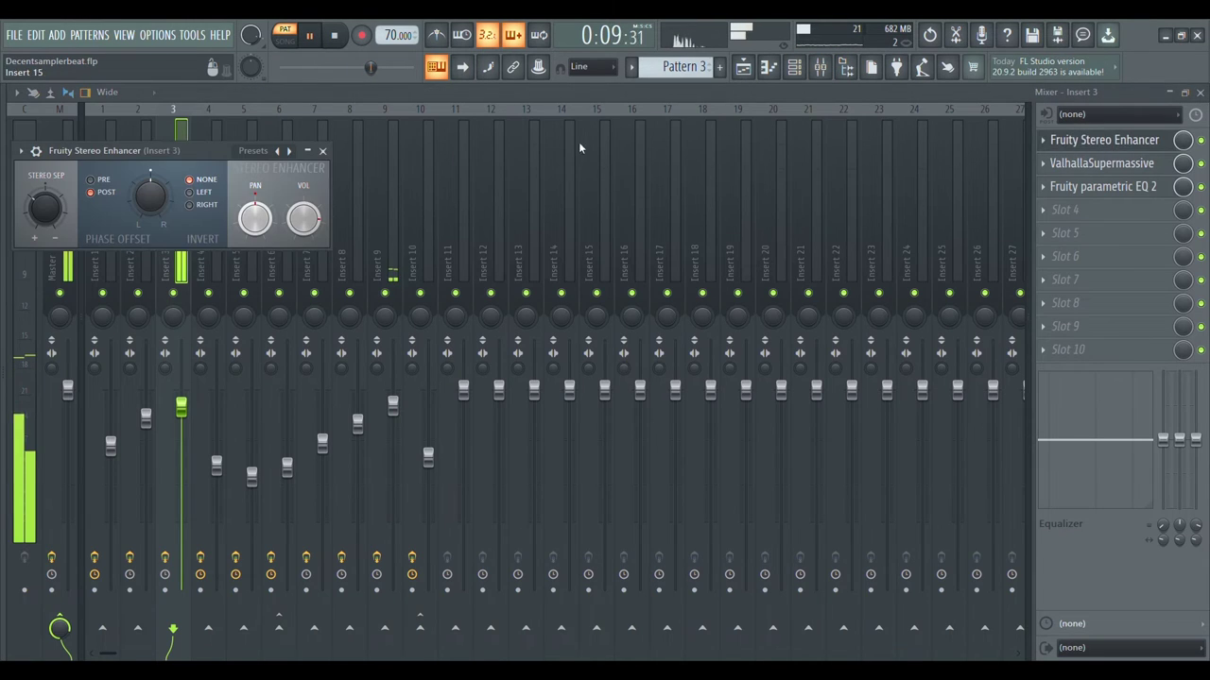
pyautogui.moveTo(178, 152); pyautogui.dragTo(589, 185)
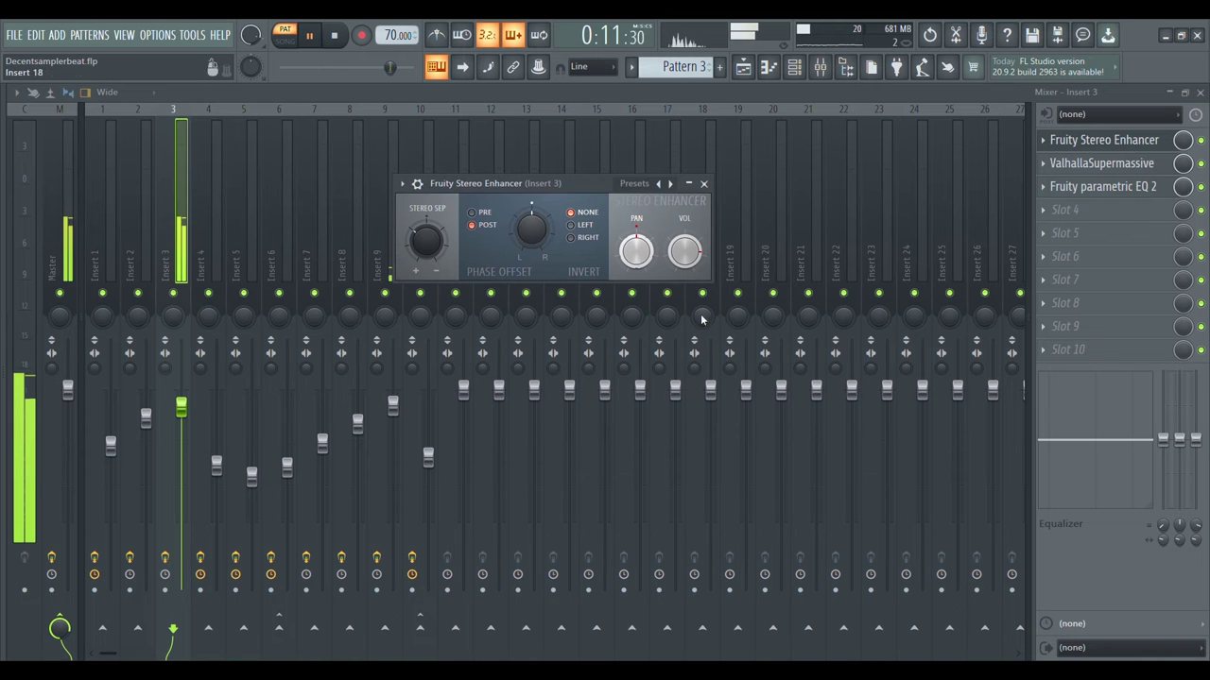
# Review Insert 3's ValhallaSupermassive reverb and parametric EQ windows
pyautogui.click(1106, 163)
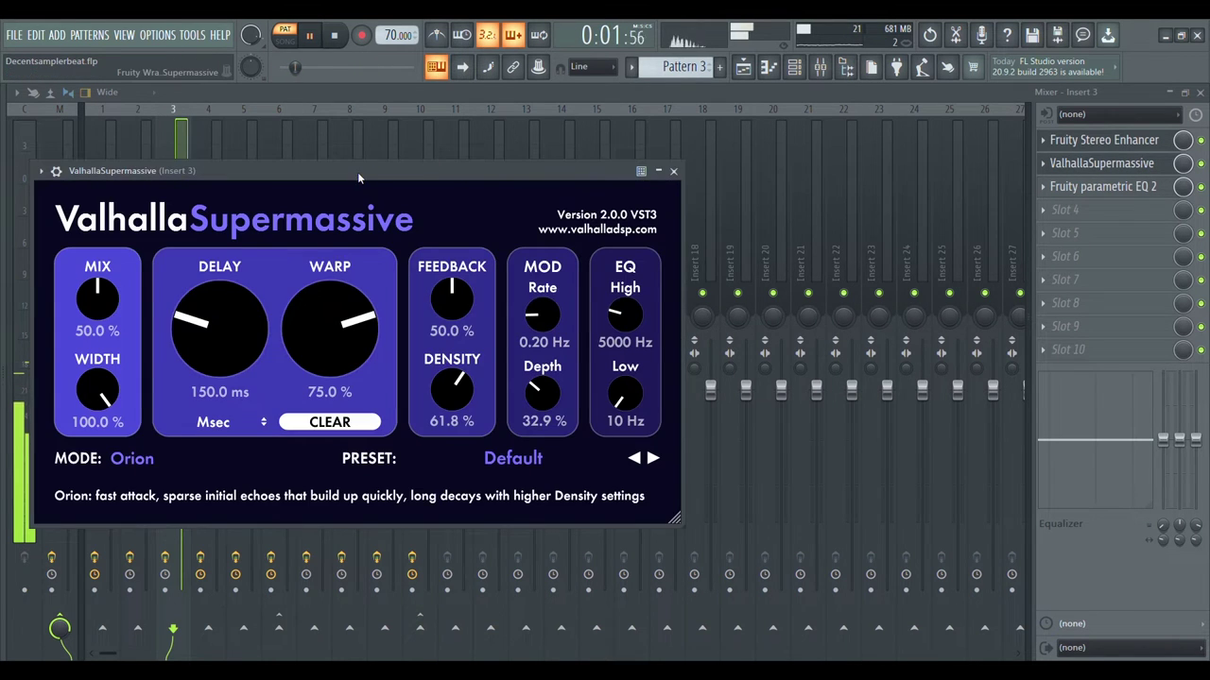
pyautogui.moveTo(357, 172); pyautogui.dragTo(588, 159)
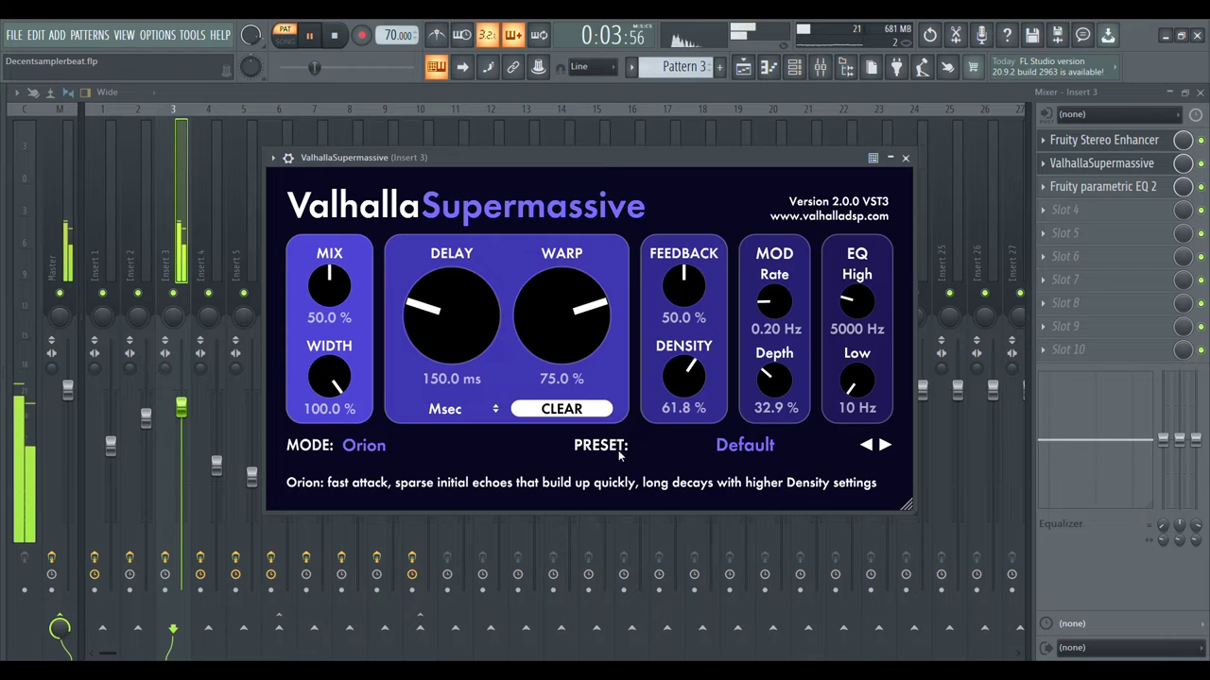
pyautogui.click(1127, 190)
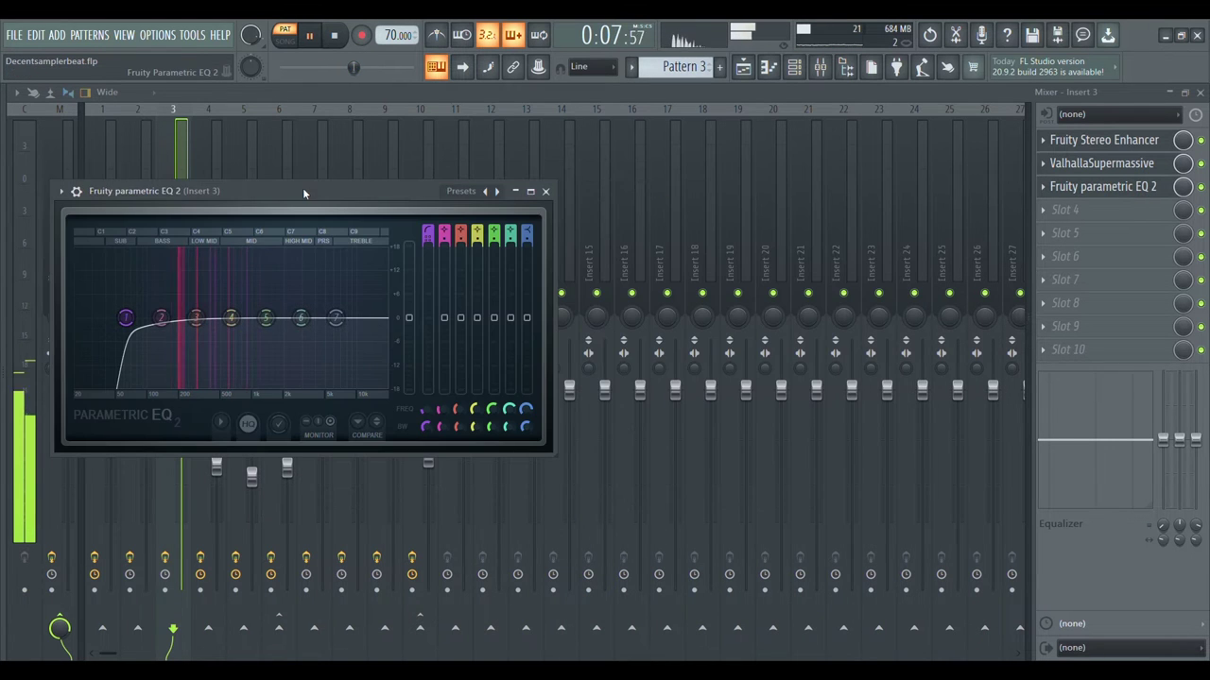
pyautogui.moveTo(302, 188); pyautogui.dragTo(633, 168)
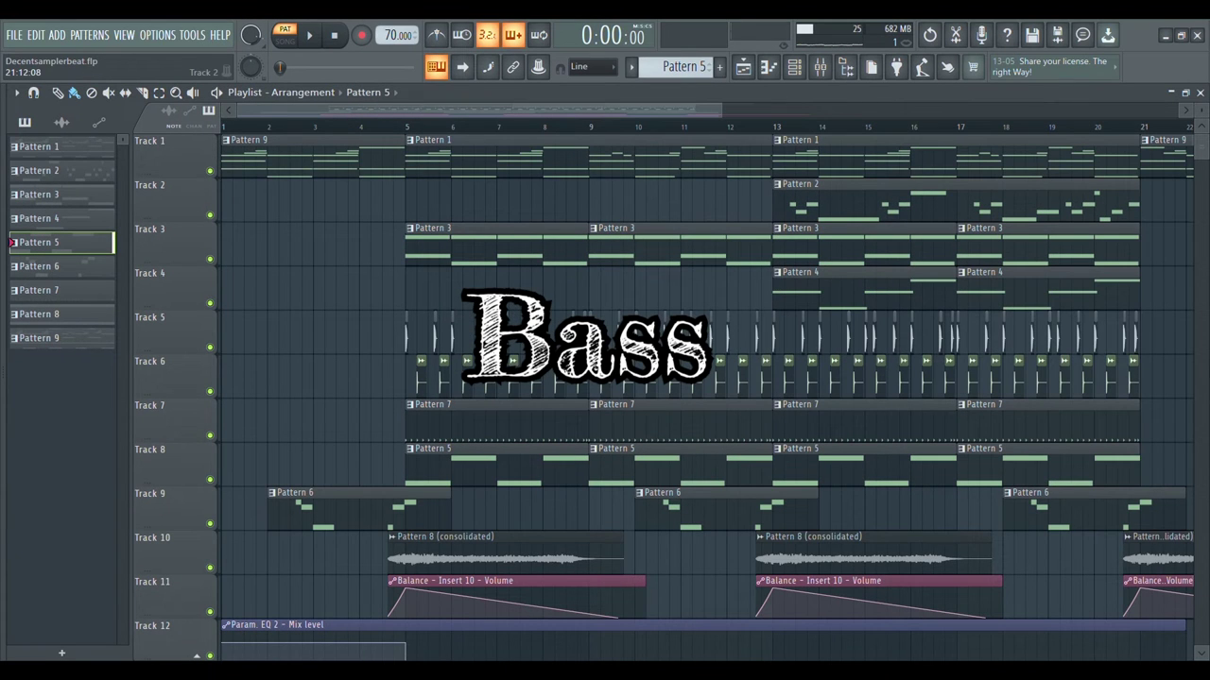
# Play the bass guitar pattern in its piano roll and view the channel rack
pyautogui.click(781, 77)
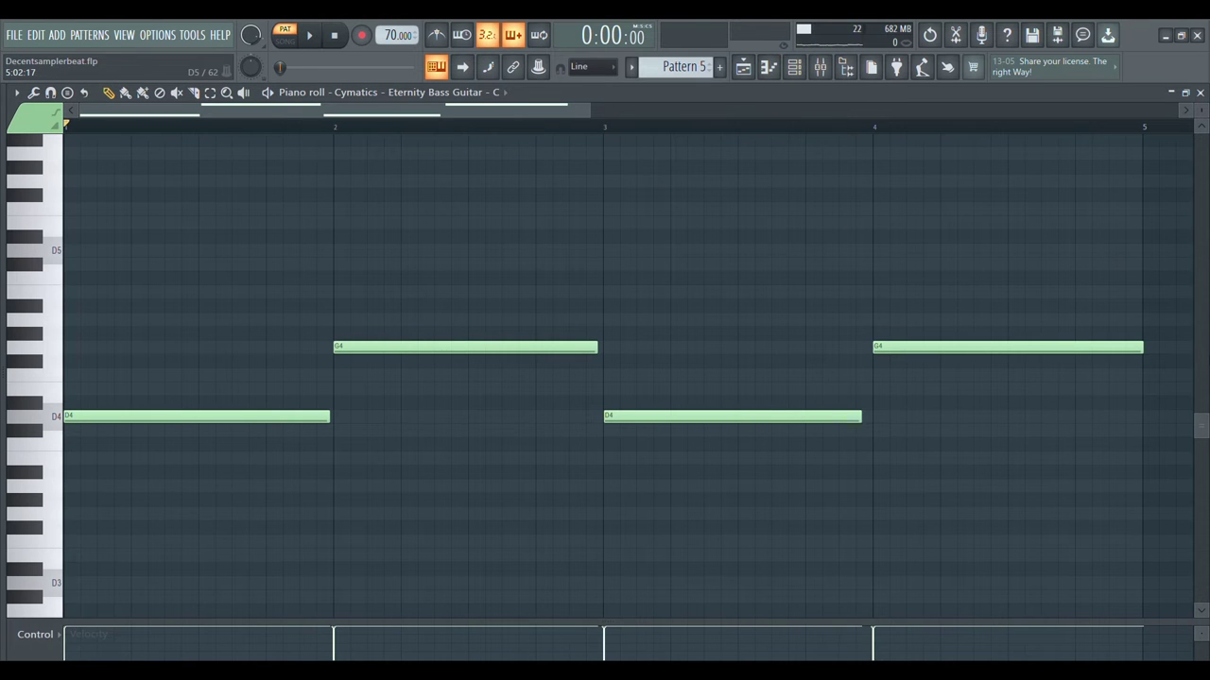
pyautogui.press('space')
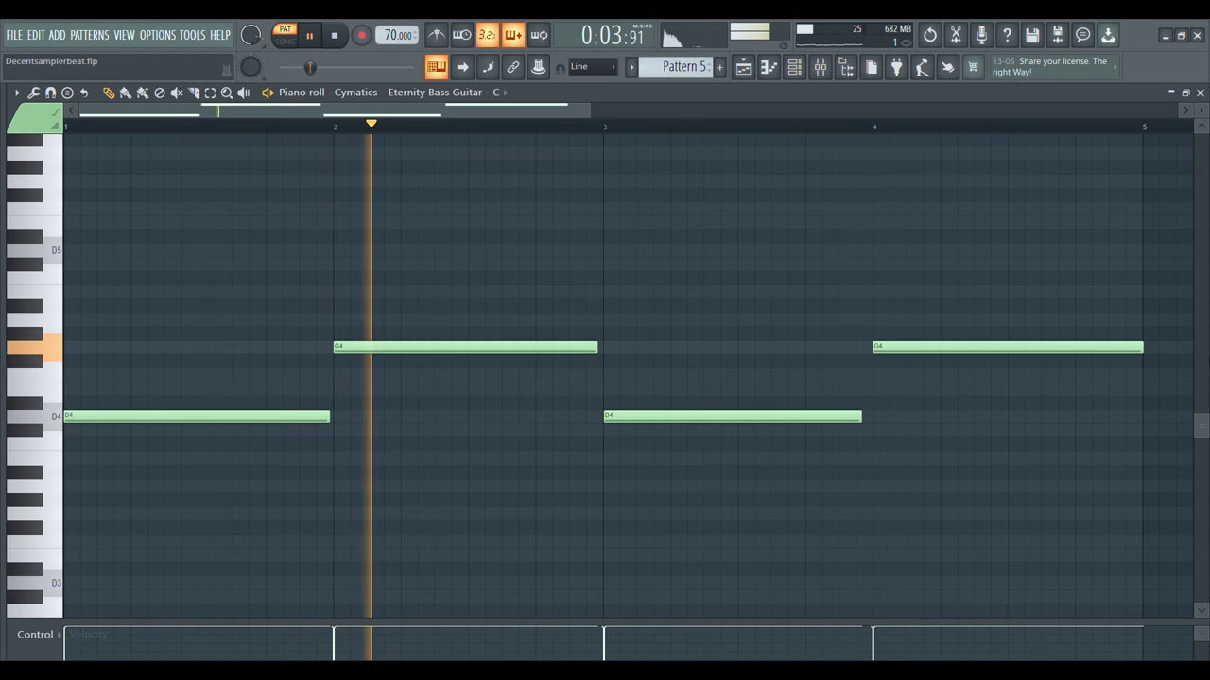
pyautogui.click(809, 74)
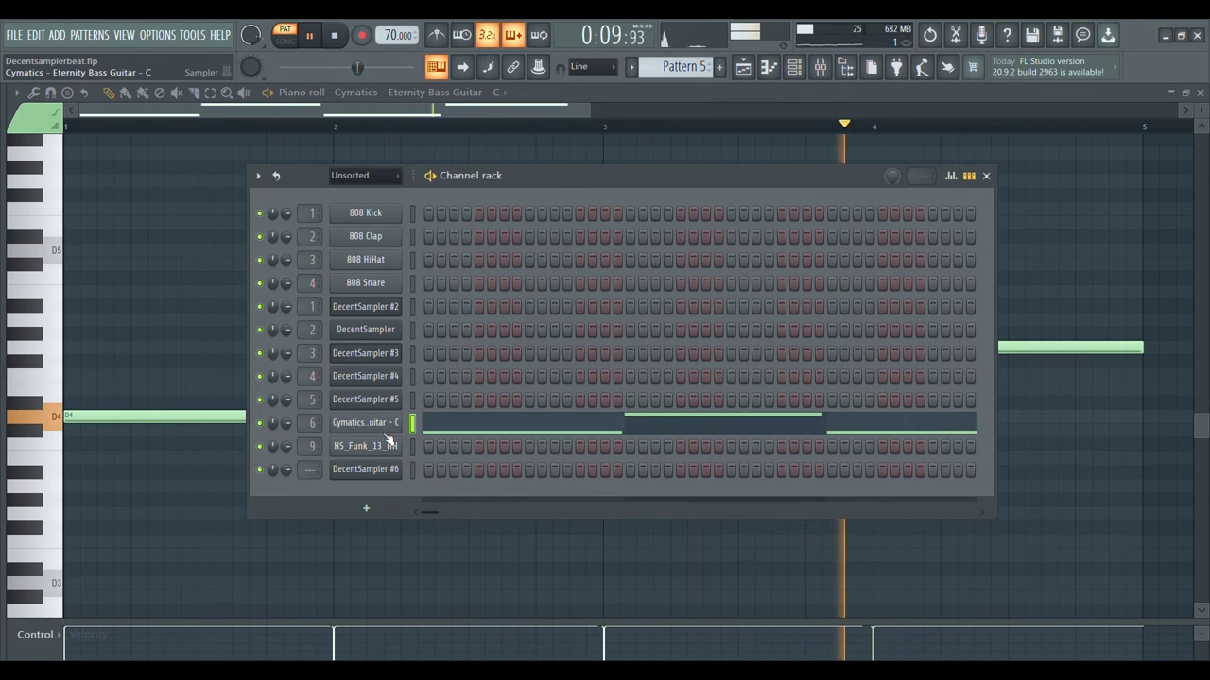
# Show Insert 6's Multiband Compressor, Parametric EQ 2 and Limiter windows in the mixer
pyautogui.click(822, 72)
pyautogui.click(1099, 142)
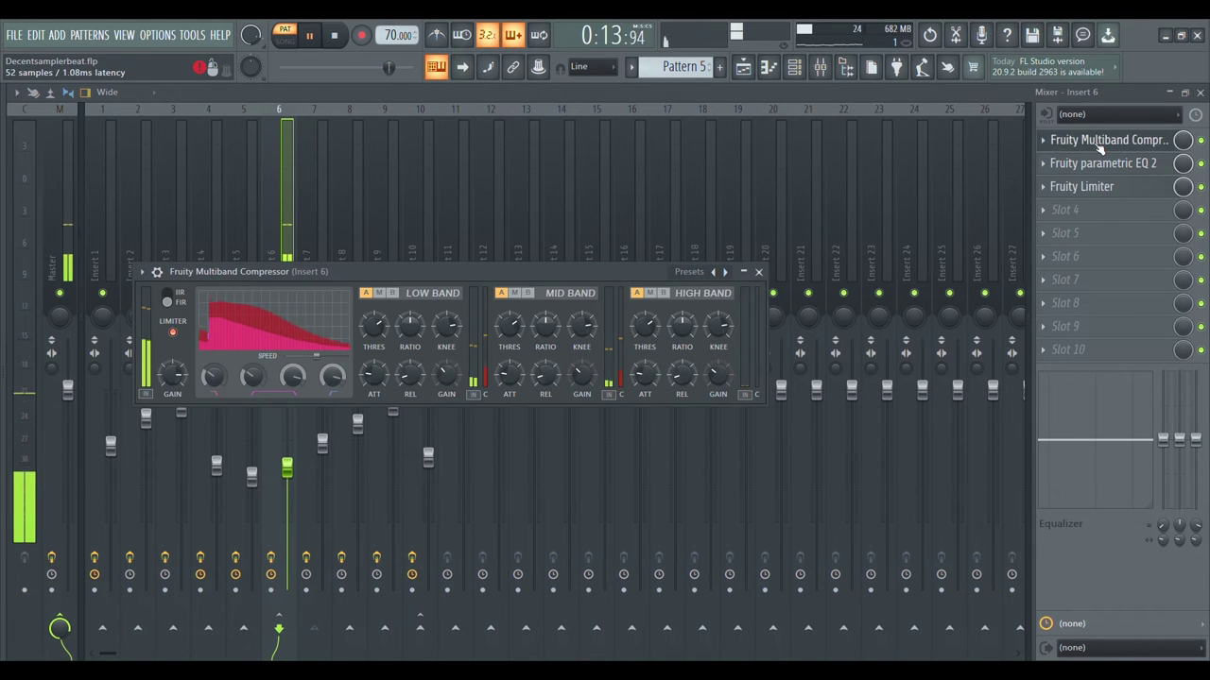
pyautogui.moveTo(372, 272); pyautogui.dragTo(638, 176)
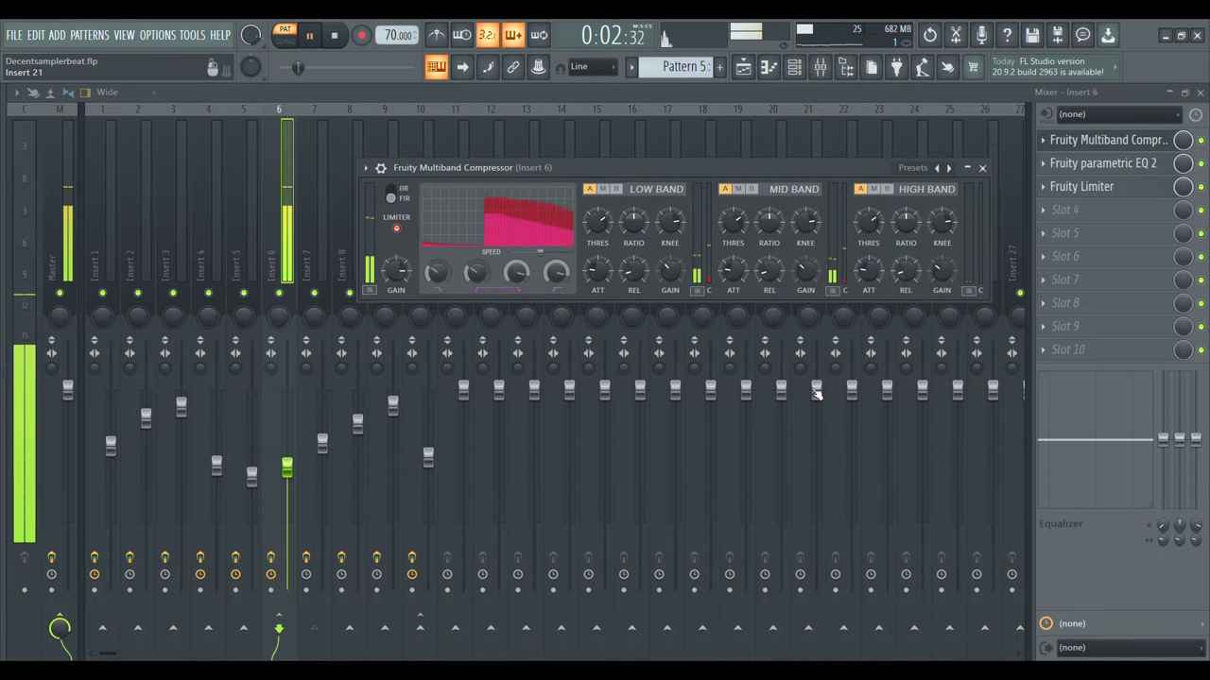
pyautogui.click(1101, 164)
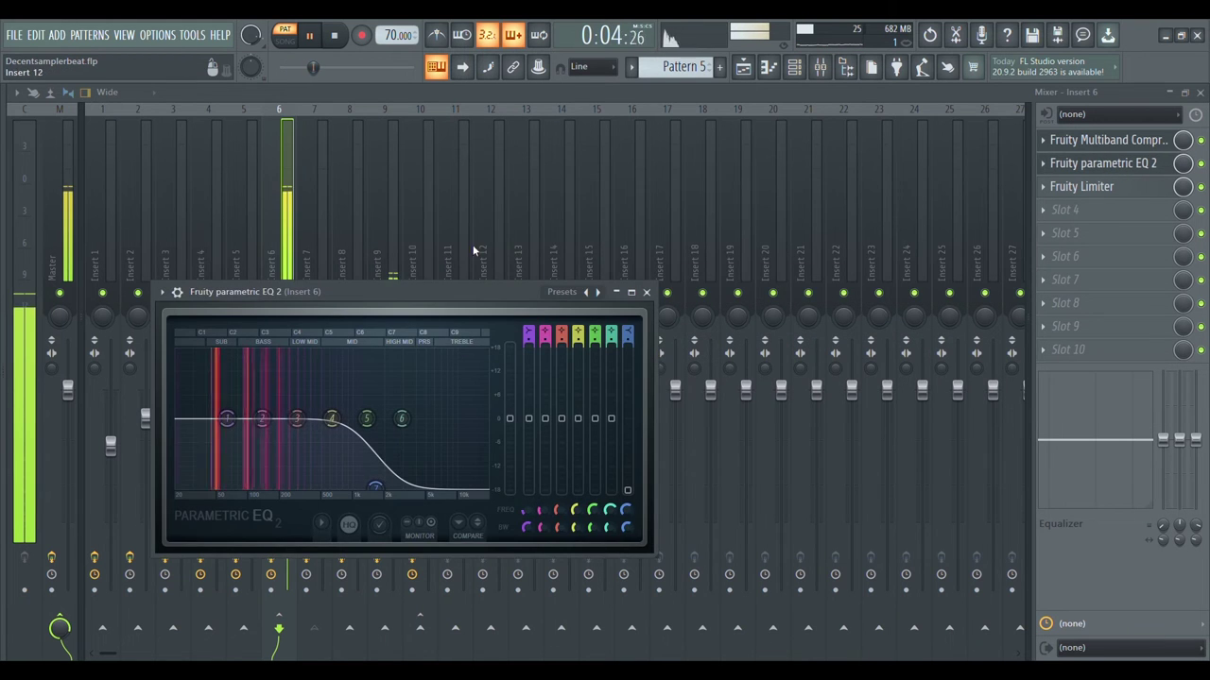
pyautogui.moveTo(411, 276); pyautogui.dragTo(683, 148)
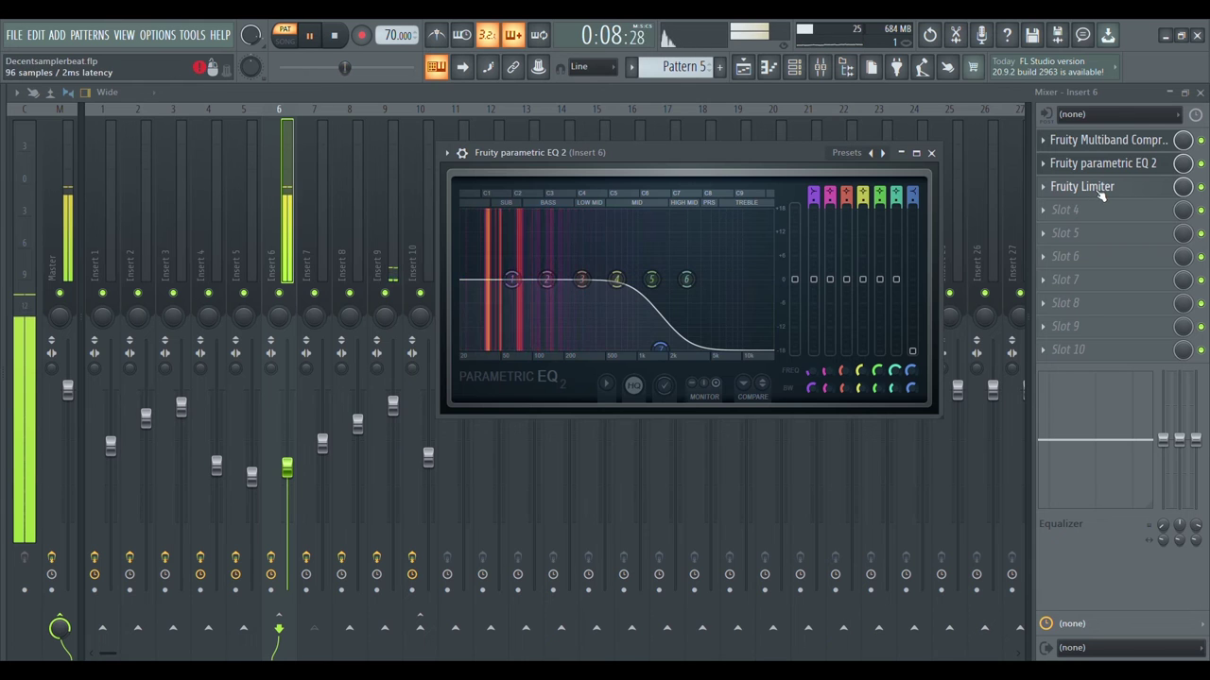
pyautogui.click(1096, 188)
pyautogui.moveTo(524, 234); pyautogui.dragTo(607, 164)
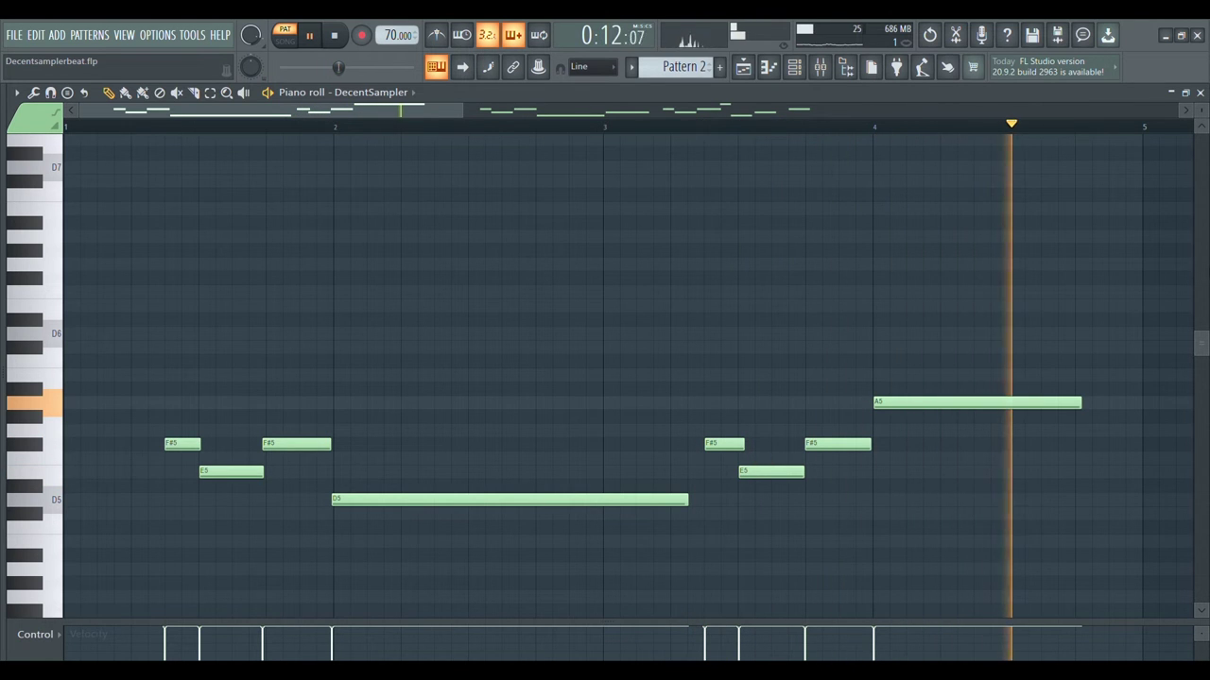
# Show the Stella guitar DecentSampler instrument from the channel rack
pyautogui.click(794, 67)
pyautogui.click(387, 335)
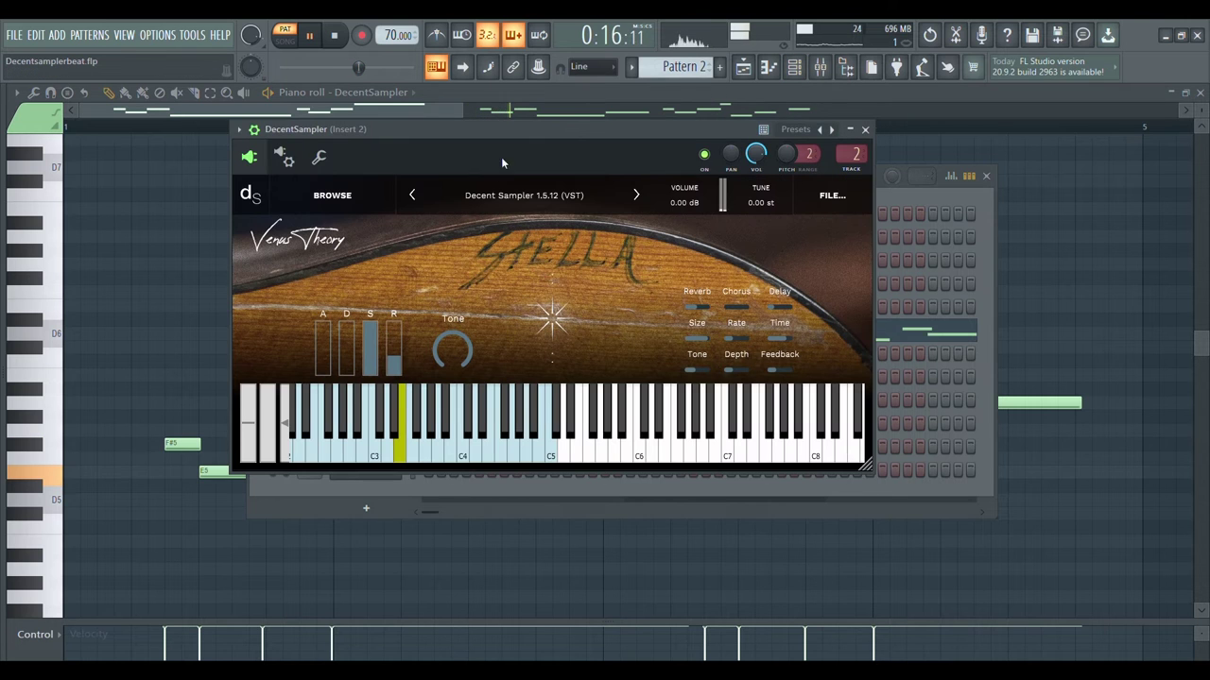
pyautogui.moveTo(503, 157); pyautogui.dragTo(540, 172)
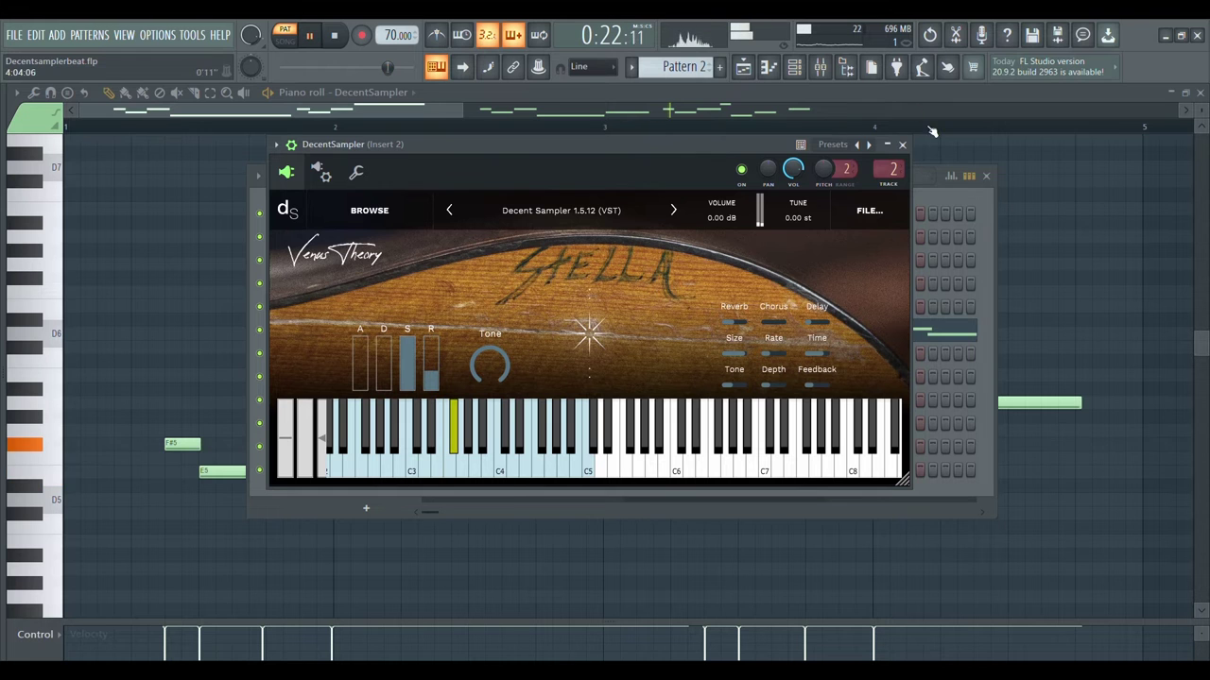
# Show Insert 2's Parametric EQ 2 in the mixer and stop playback
pyautogui.click(820, 69)
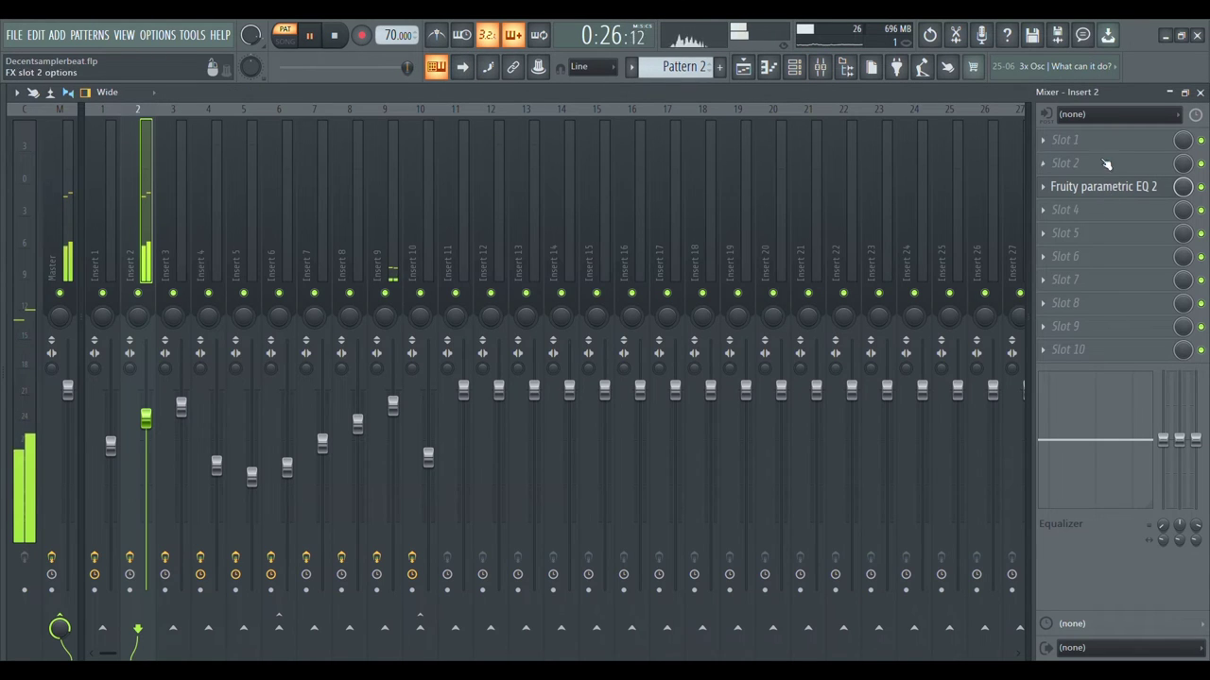
pyautogui.click(1104, 192)
pyautogui.press('space')
pyautogui.moveTo(448, 271); pyautogui.dragTo(818, 143)
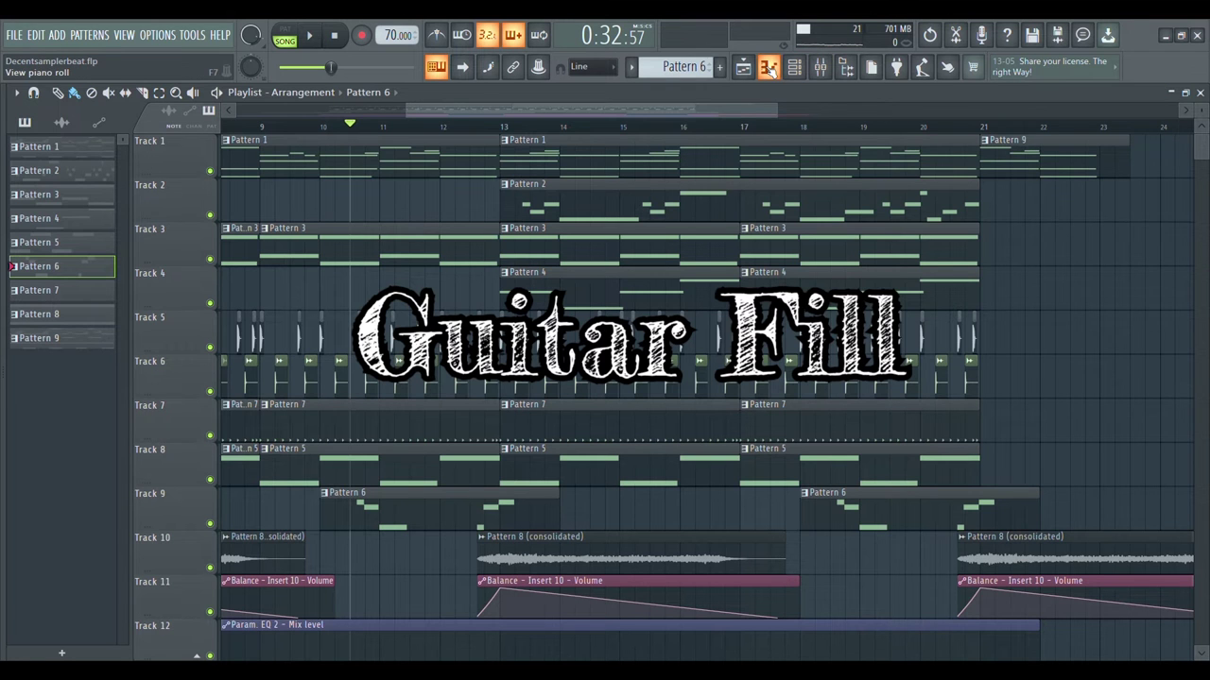
# Play the DecentSampler #5 fill pattern and show its Sufjanwho instrument
pyautogui.click(769, 68)
pyautogui.press('space')
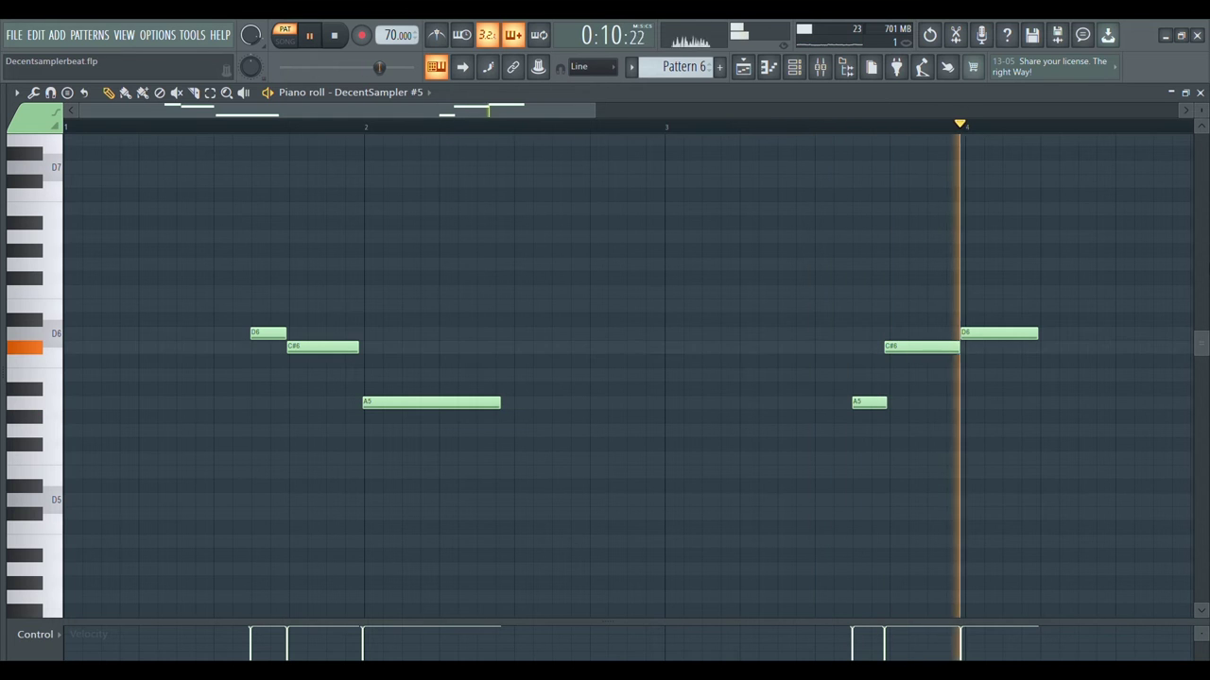
pyautogui.click(794, 67)
pyautogui.click(389, 400)
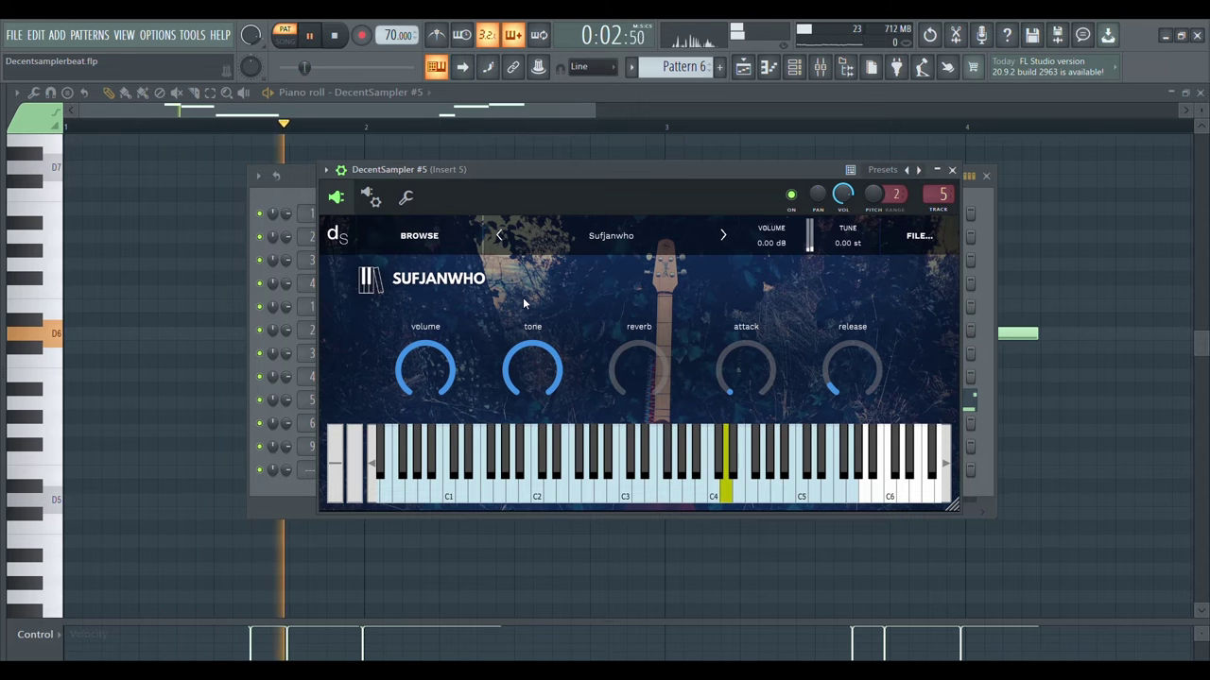
# Show Insert 5's Reeverb 2, Crystallizer and Parametric EQ 2, stopping playback along the way
pyautogui.click(820, 66)
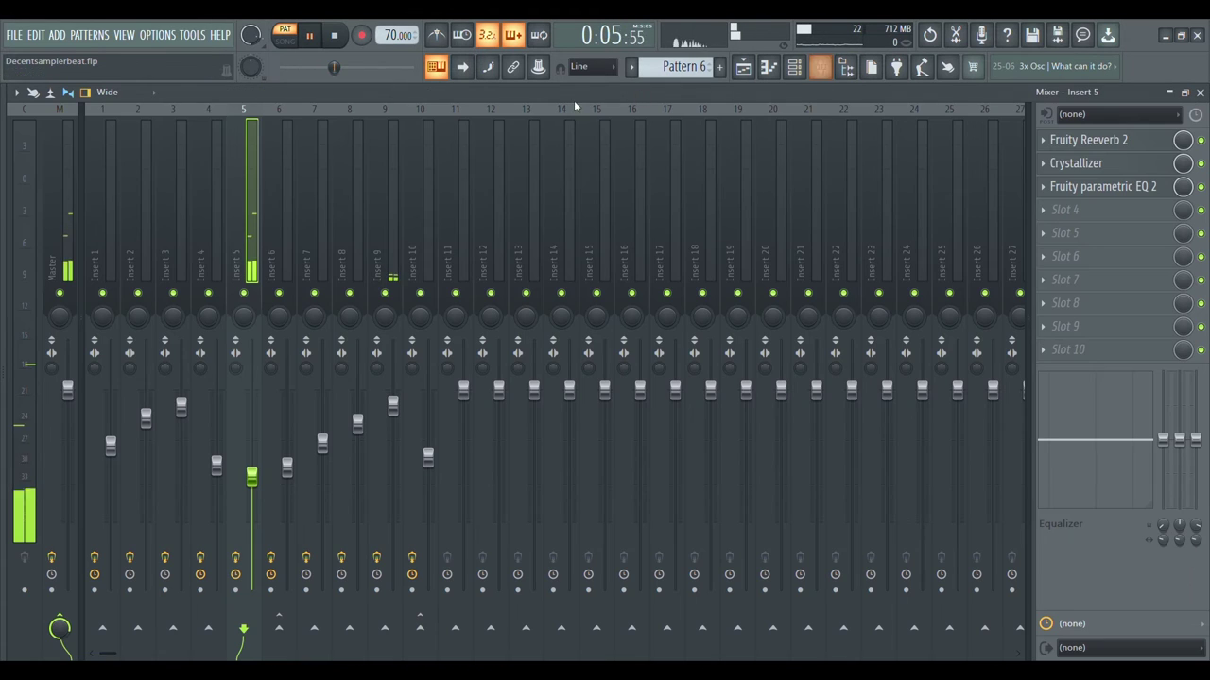
pyautogui.click(1106, 144)
pyautogui.moveTo(381, 272); pyautogui.dragTo(494, 213)
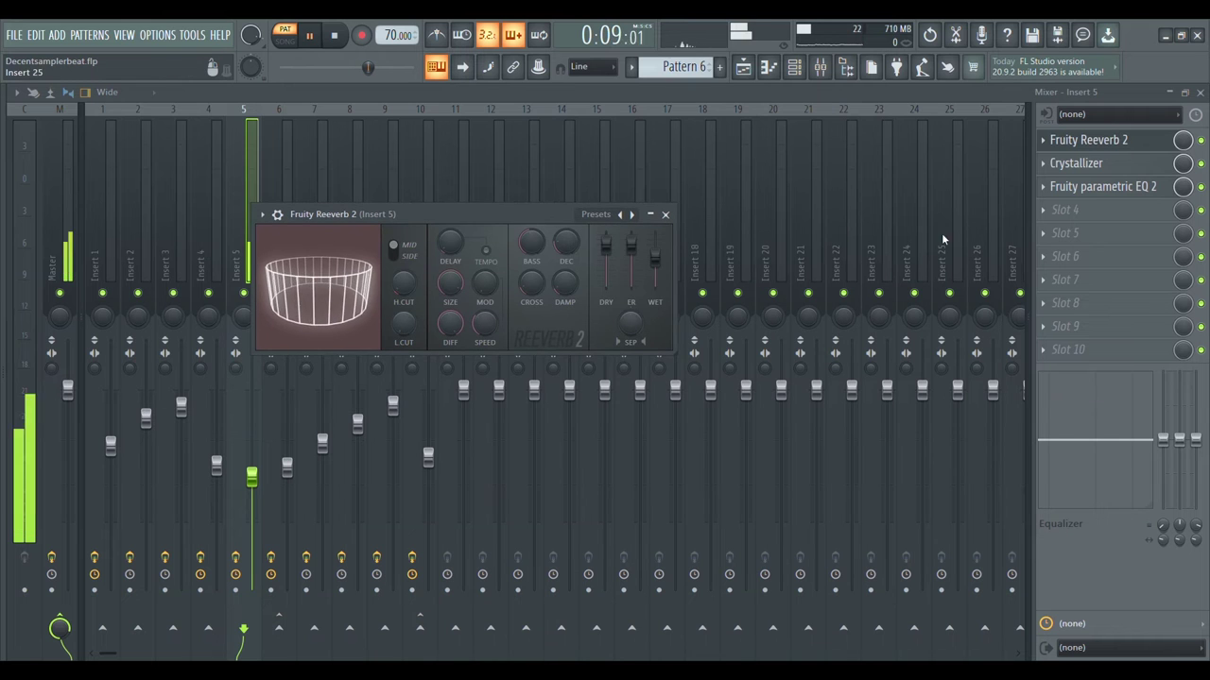
pyautogui.click(1113, 173)
pyautogui.press('space')
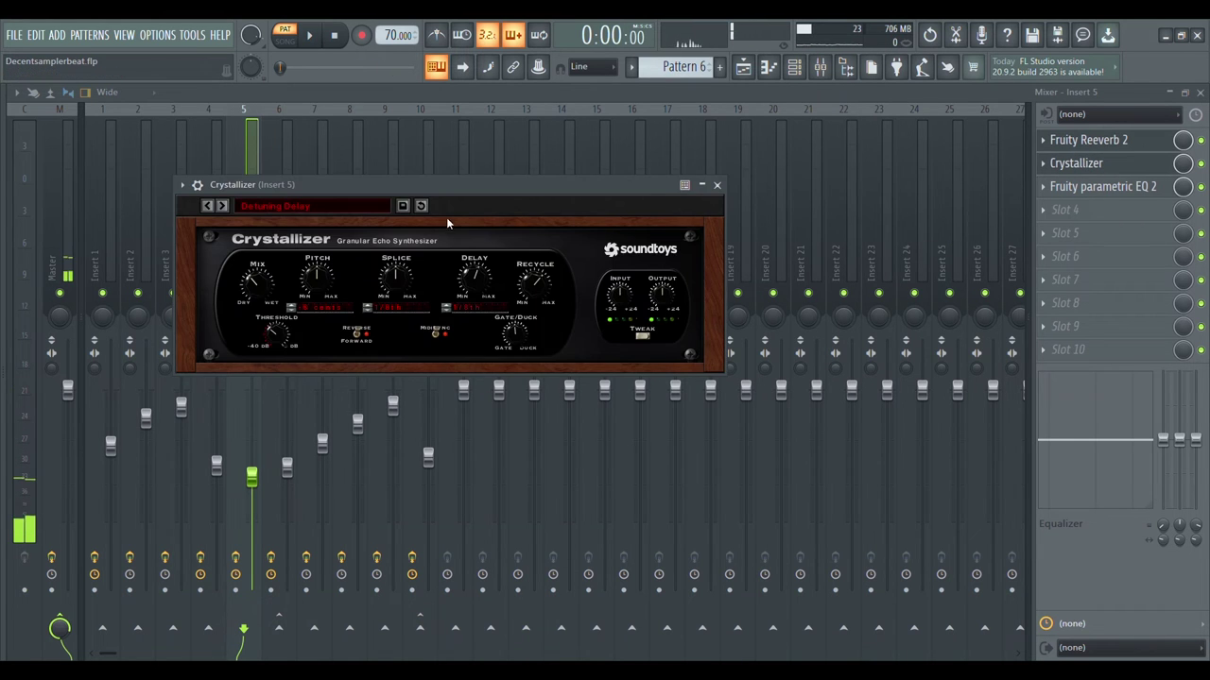
pyautogui.moveTo(444, 214); pyautogui.dragTo(701, 181)
pyautogui.click(1102, 186)
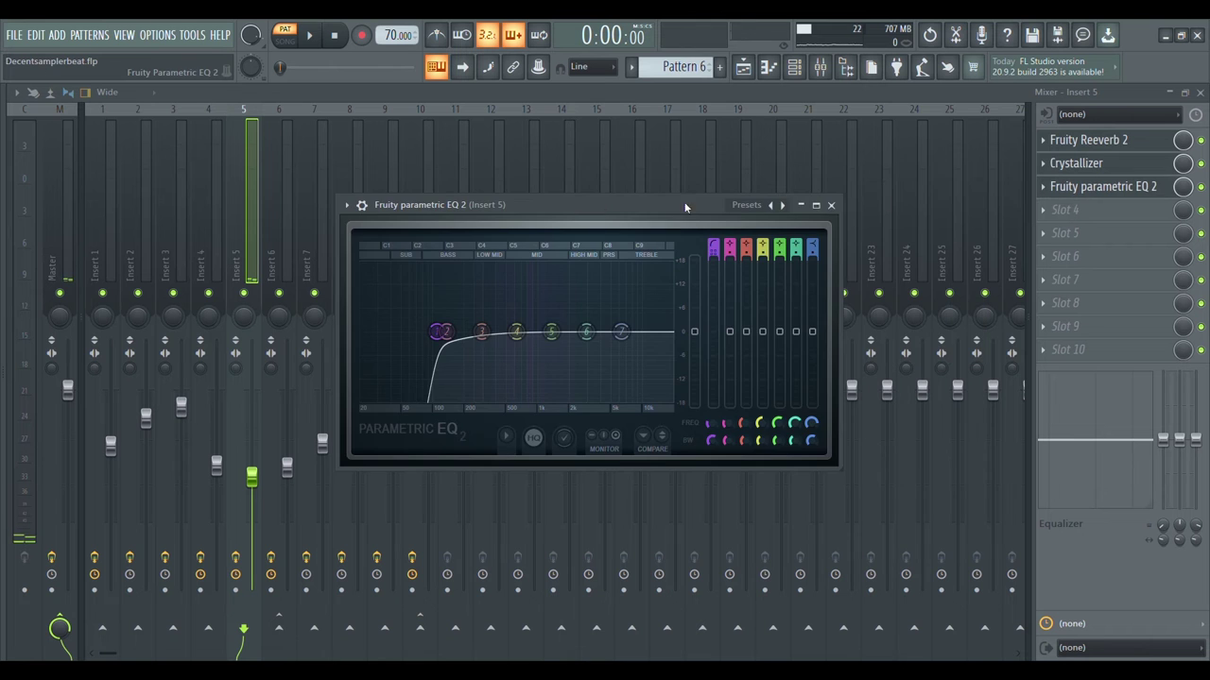
pyautogui.moveTo(637, 202); pyautogui.dragTo(614, 170)
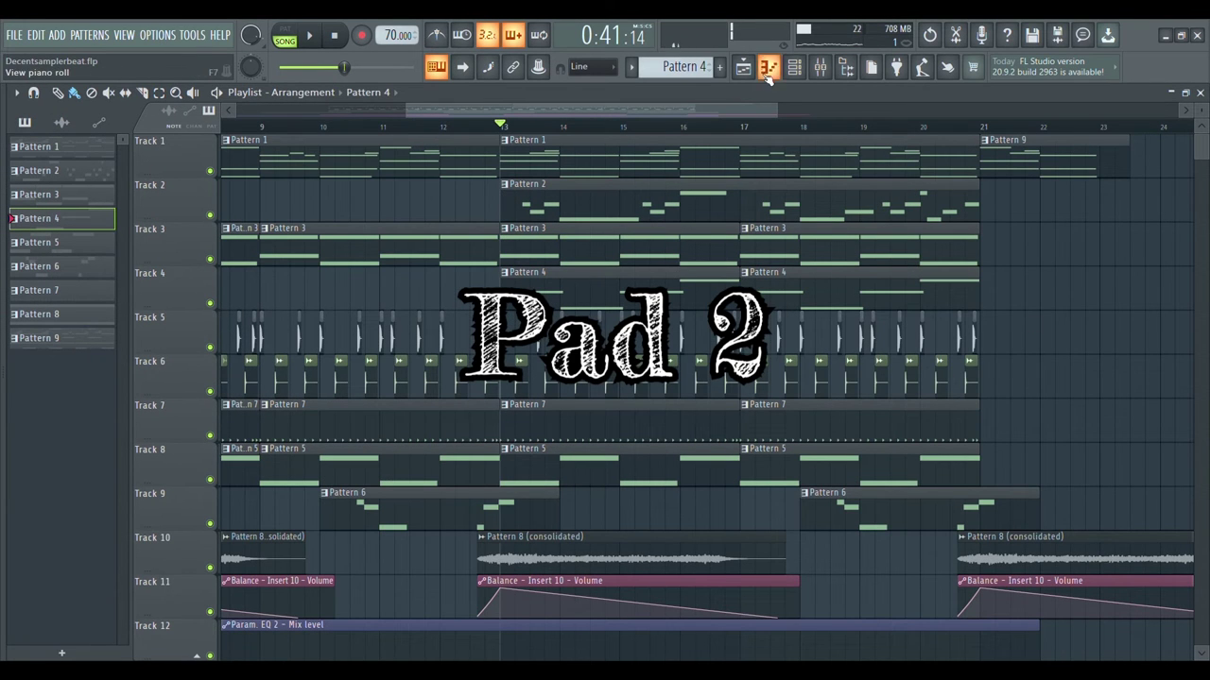
# Play the DecentSampler #4 pad pattern in pattern mode from its piano roll
pyautogui.click(767, 72)
pyautogui.click(287, 39)
pyautogui.press('space')
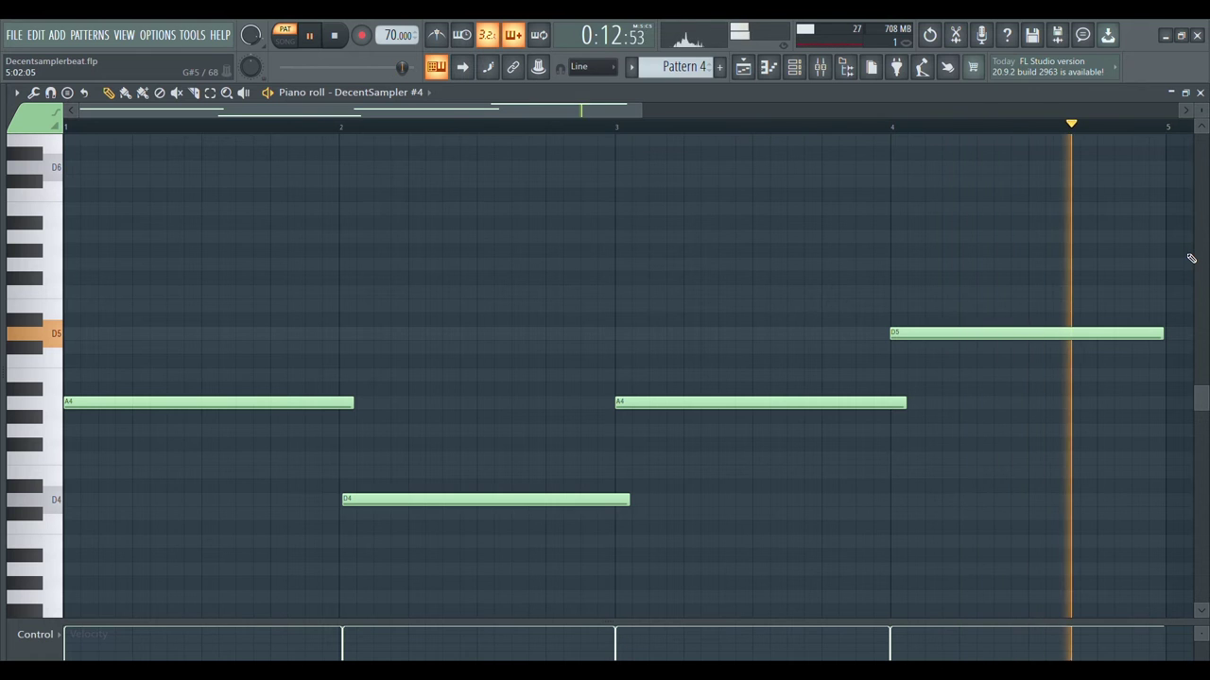
# Show the DecentSampler #4 instrument with its Isometra 16 patch
pyautogui.click(794, 66)
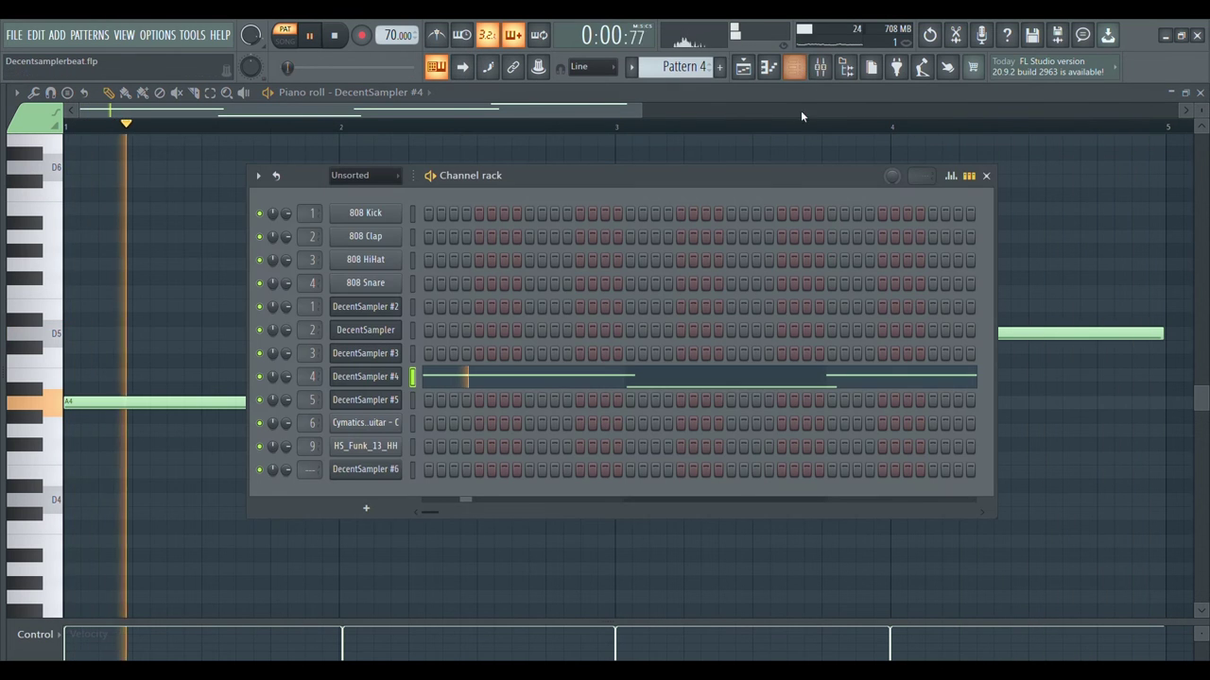
pyautogui.click(368, 378)
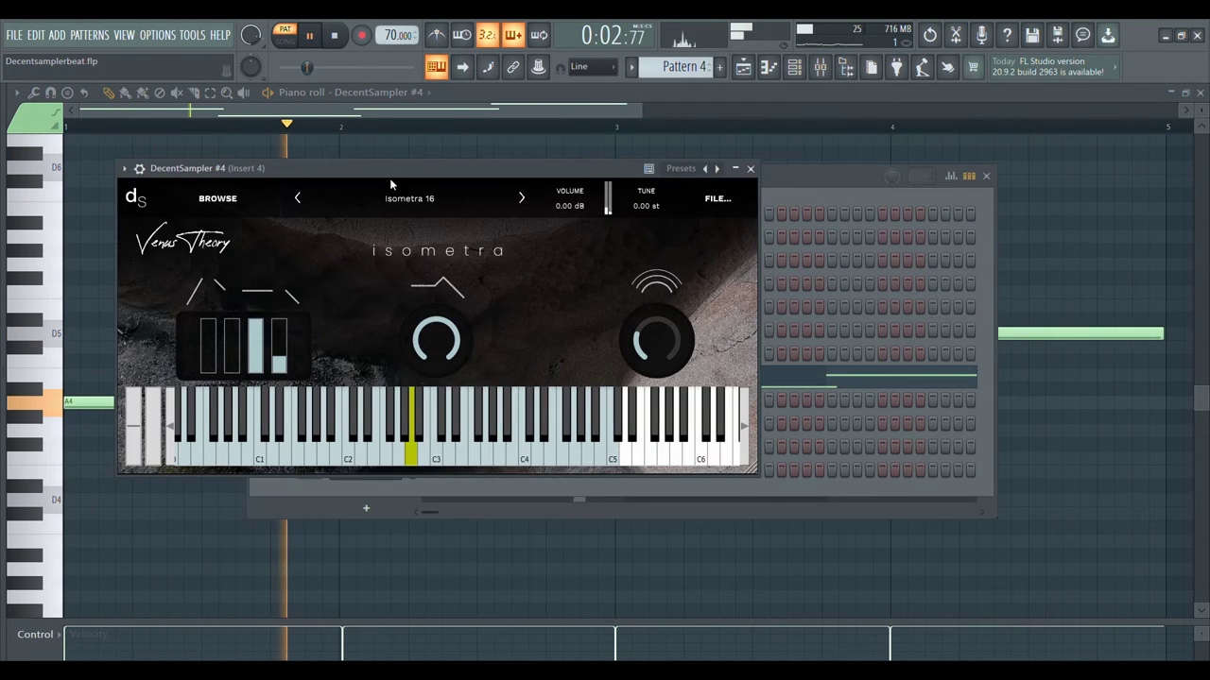
pyautogui.moveTo(388, 167); pyautogui.dragTo(591, 149)
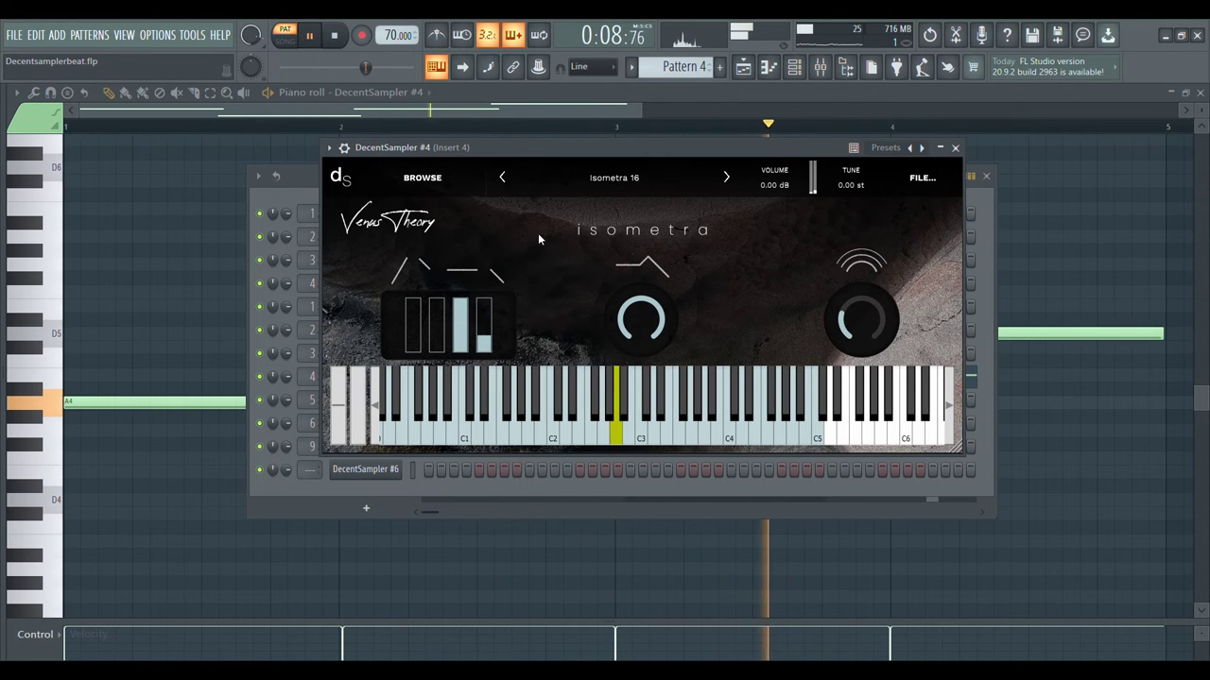
# Show Insert 4's Fruity Stereo Enhancer, EffectRack and Parametric EQ 2 windows in the mixer
pyautogui.click(819, 69)
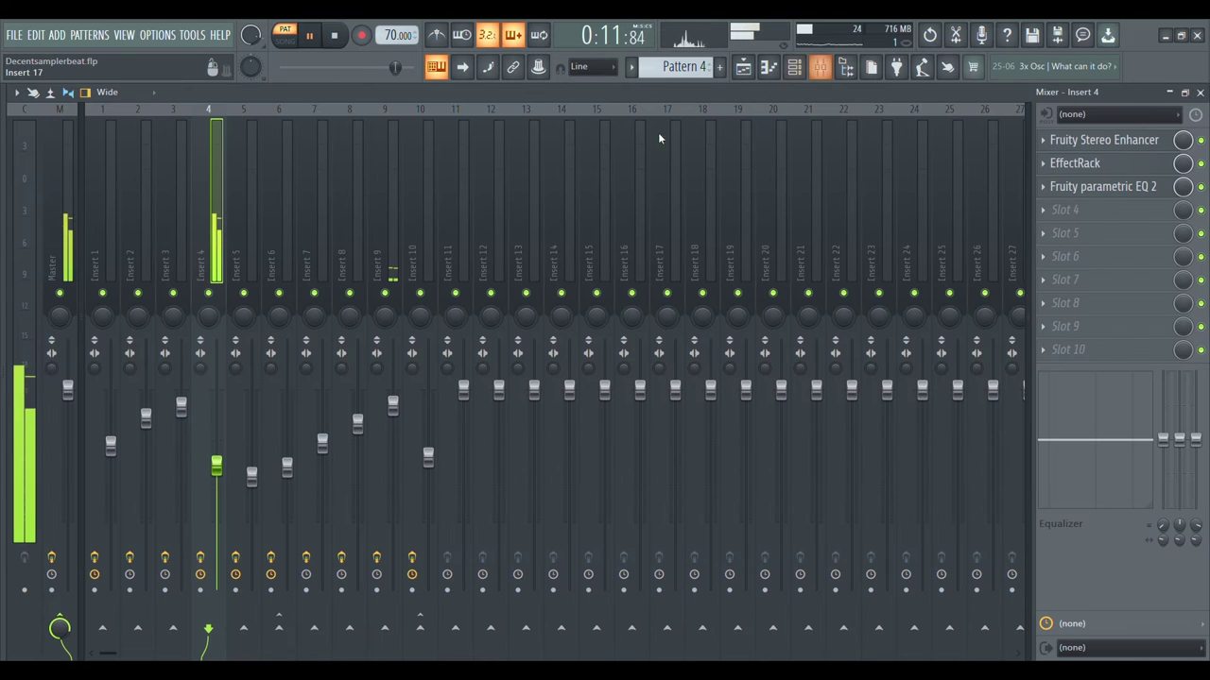
pyautogui.click(1089, 144)
pyautogui.moveTo(258, 227); pyautogui.dragTo(632, 180)
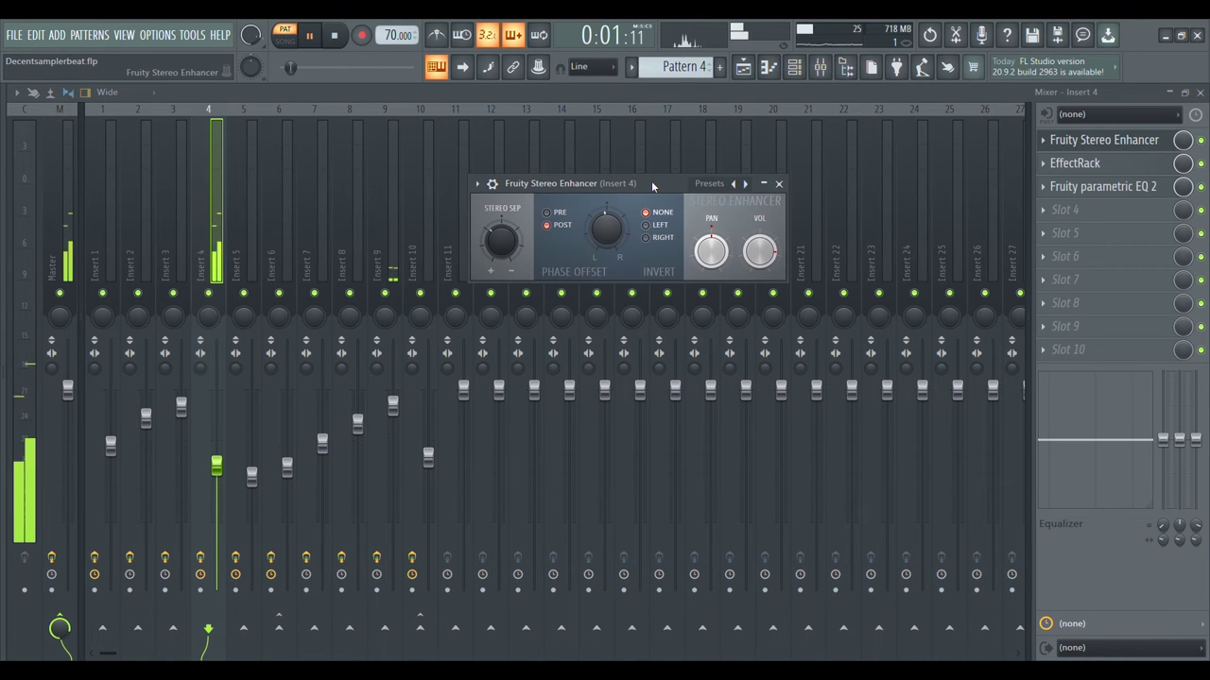
pyautogui.click(1106, 167)
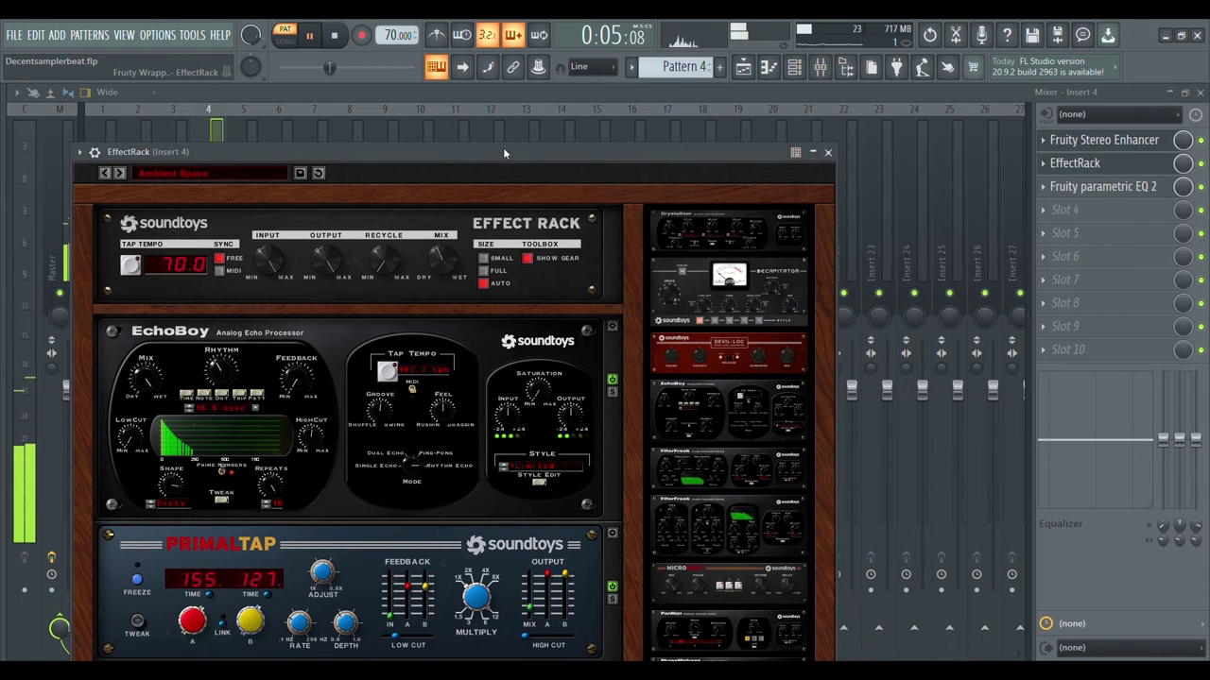
pyautogui.moveTo(503, 149); pyautogui.dragTo(620, 90)
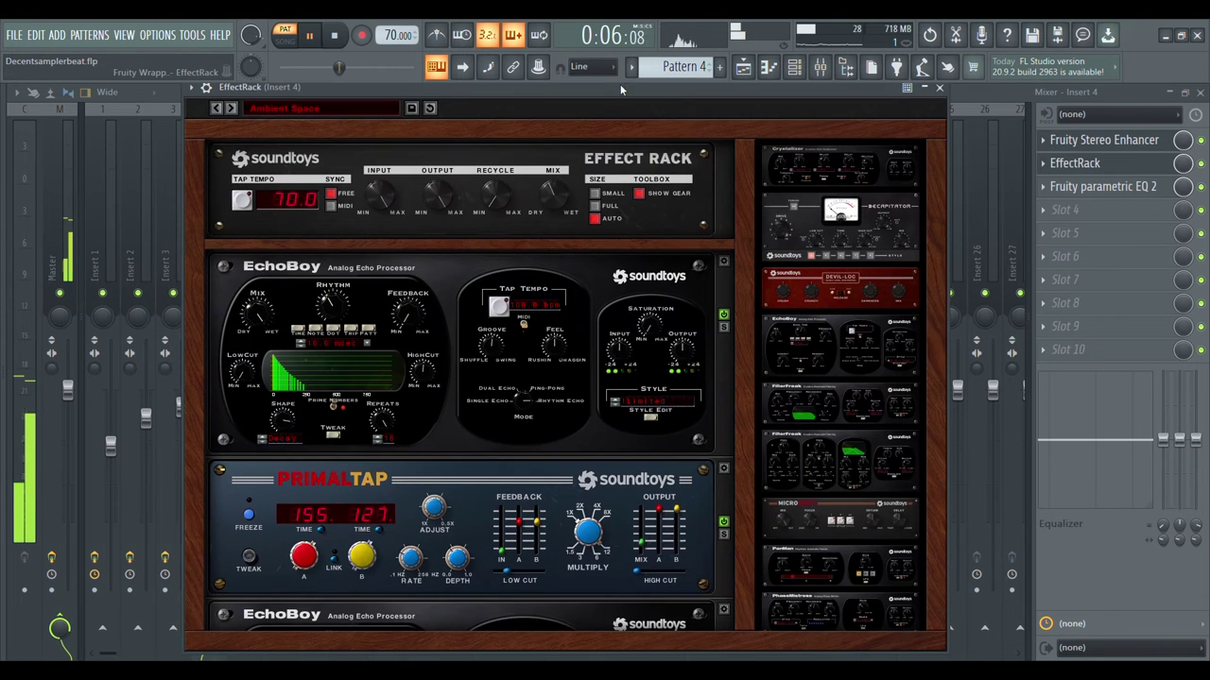
pyautogui.click(1147, 189)
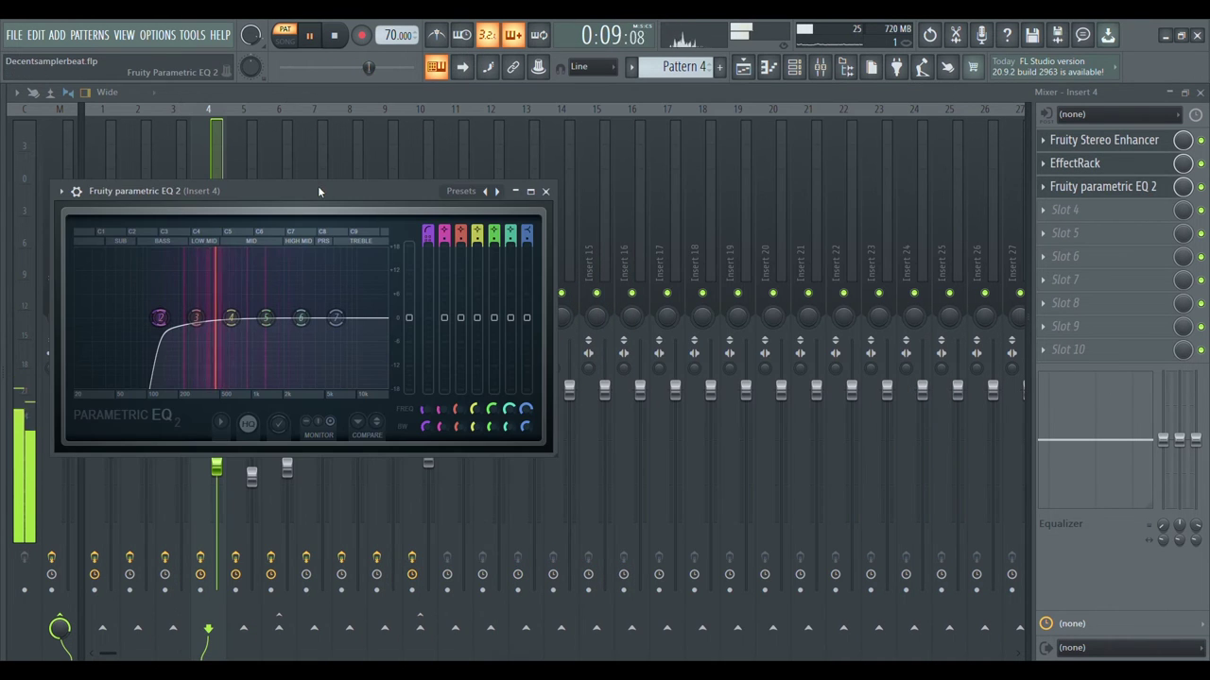
pyautogui.moveTo(318, 191); pyautogui.dragTo(546, 140)
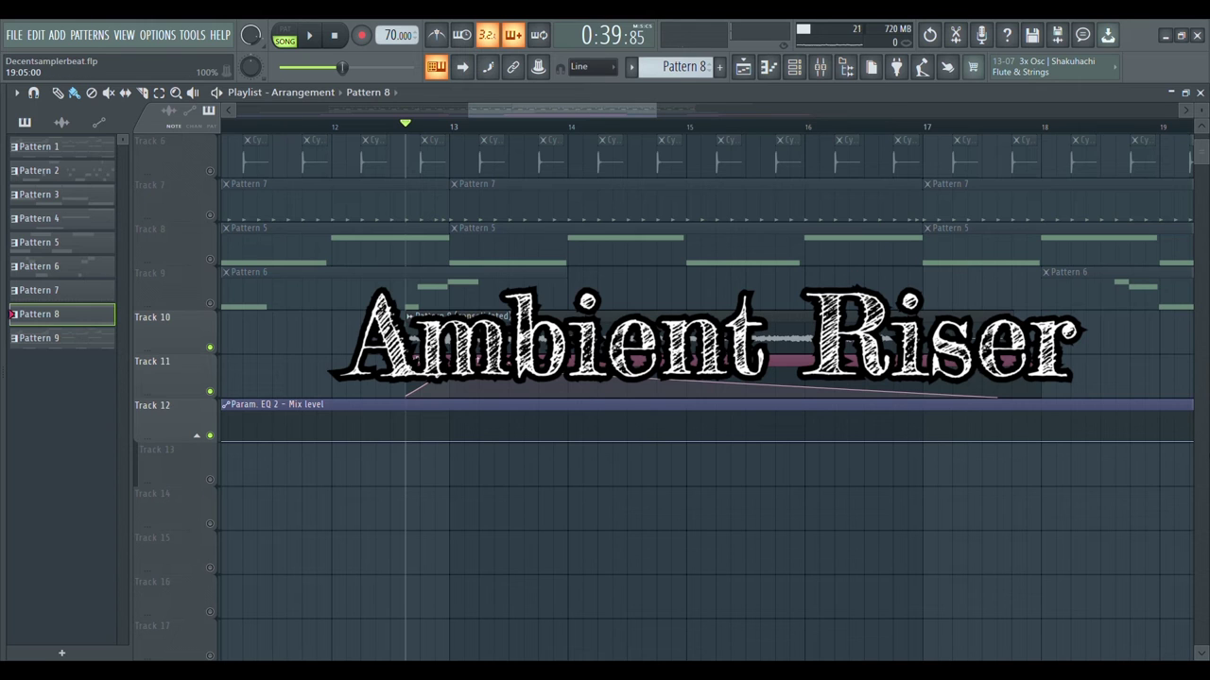
# Play the song from bar 13, then switch to pattern mode and play the current pattern
pyautogui.press('space')
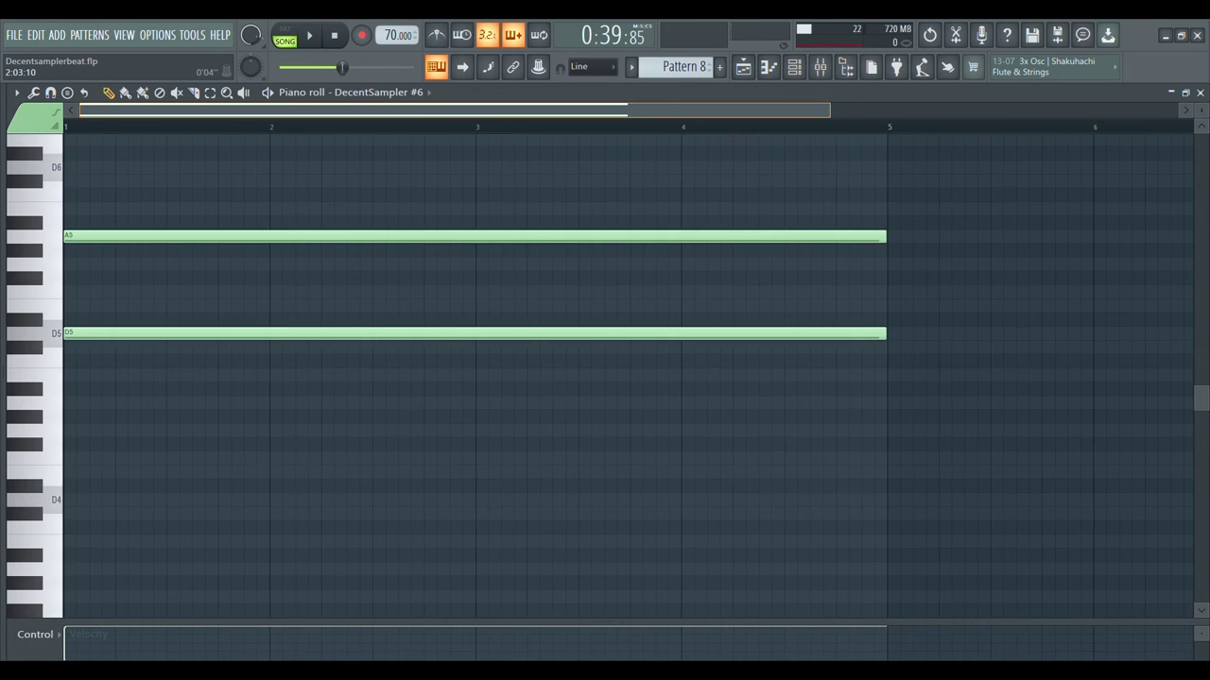
pyautogui.scroll(2, 441, 192)
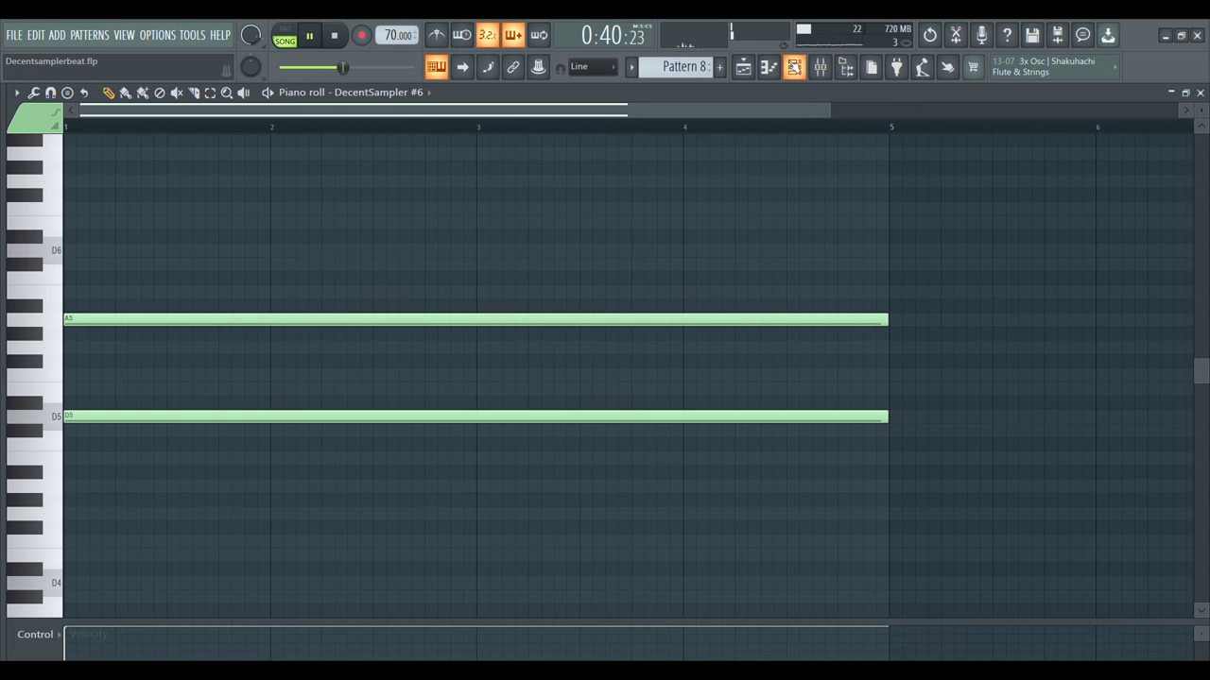
pyautogui.click(285, 39)
pyautogui.press('space')
pyautogui.press('F5')
# Show the DecentSampler #6 riser instrument with its Santa Monica Waves patch
pyautogui.press('F6')
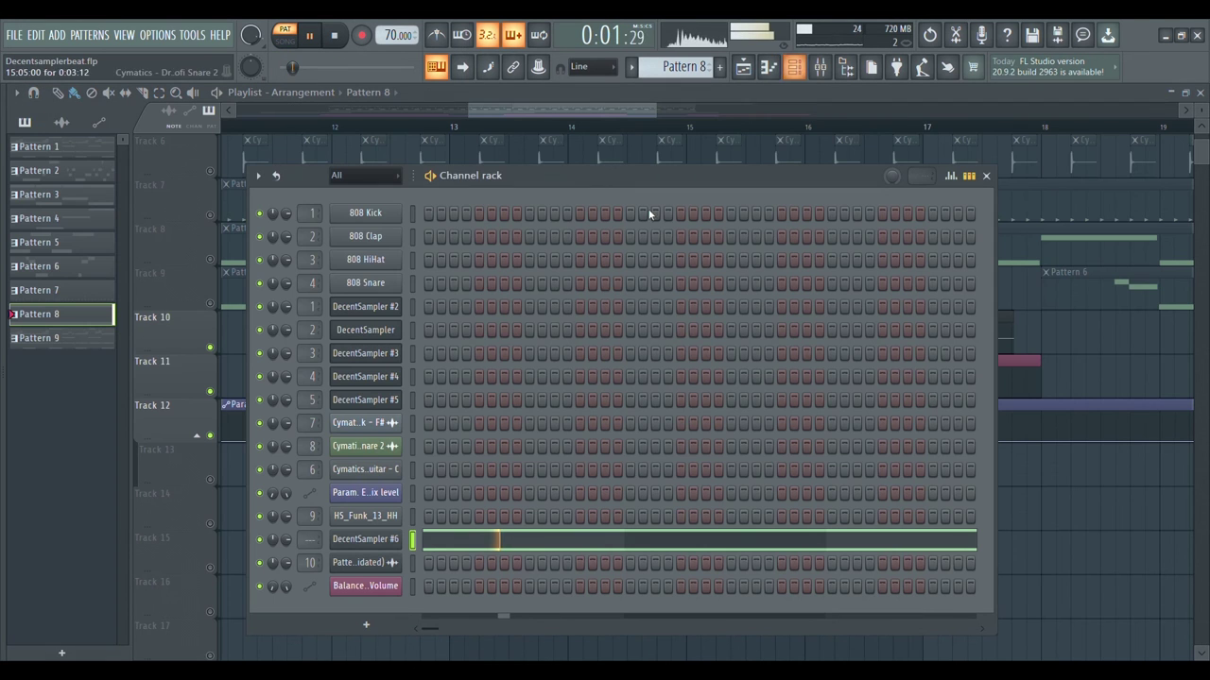
pyautogui.click(393, 539)
pyautogui.moveTo(369, 152); pyautogui.dragTo(593, 151)
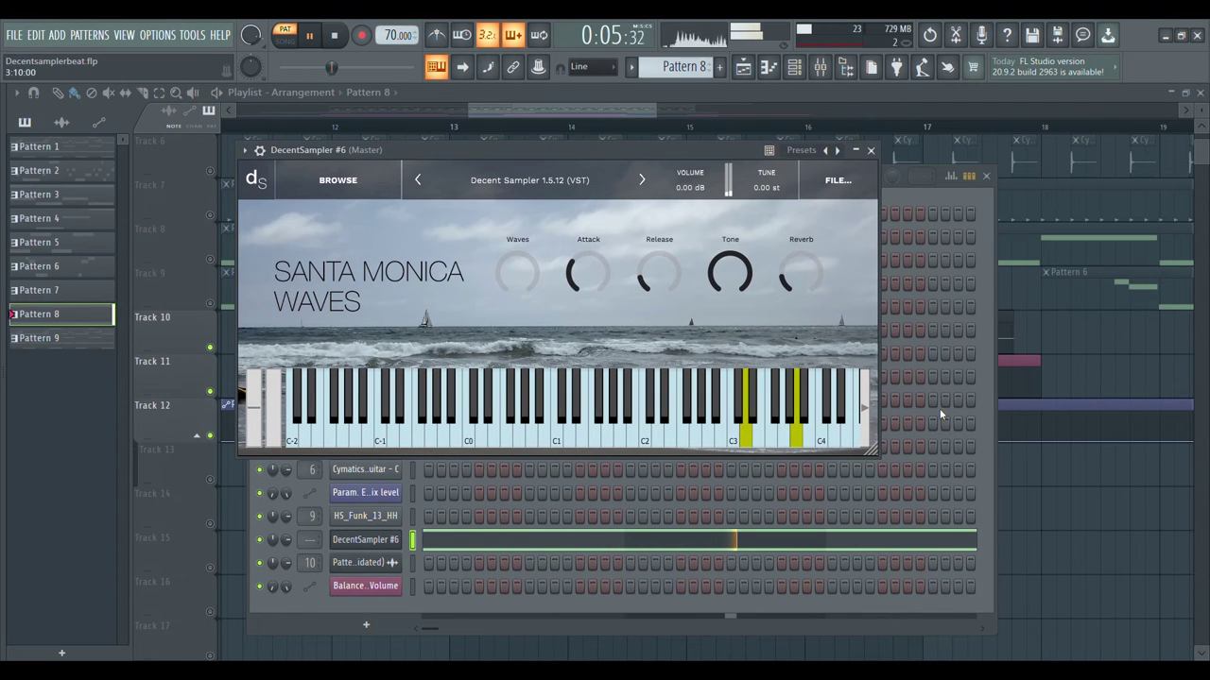
# Place a Pattern 8 clip on Track 15, unmute the track and consolidate it to audio
pyautogui.click(744, 70)
pyautogui.click(567, 480)
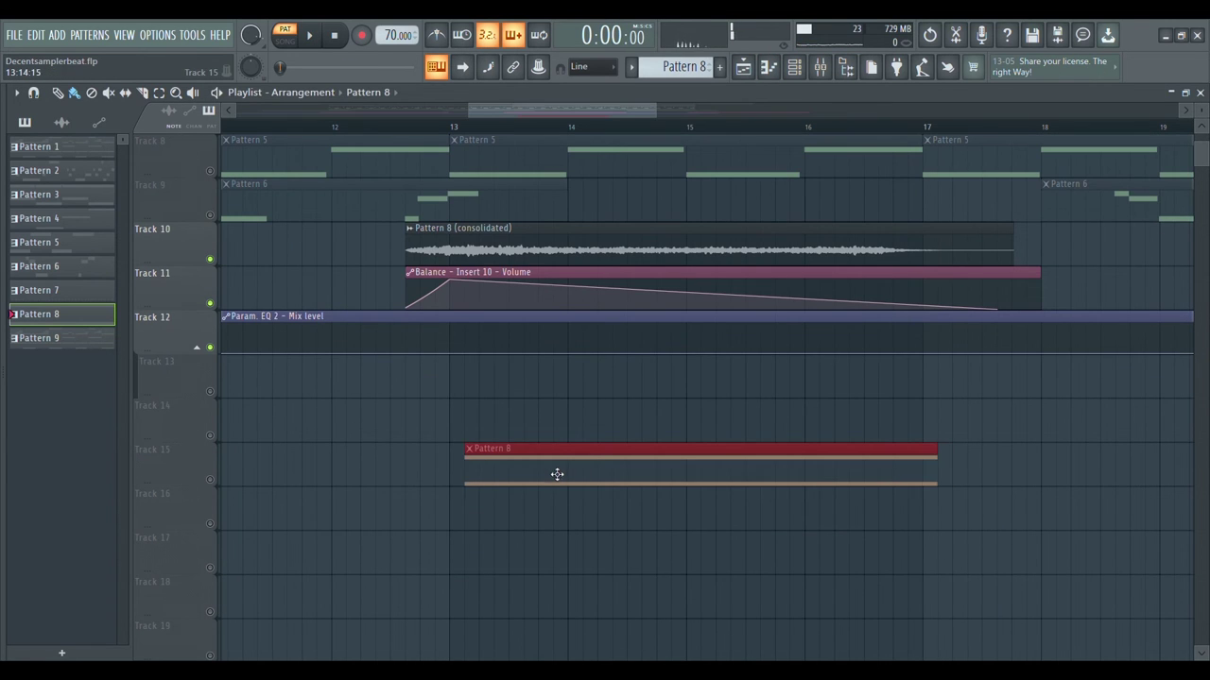
pyautogui.click(210, 480)
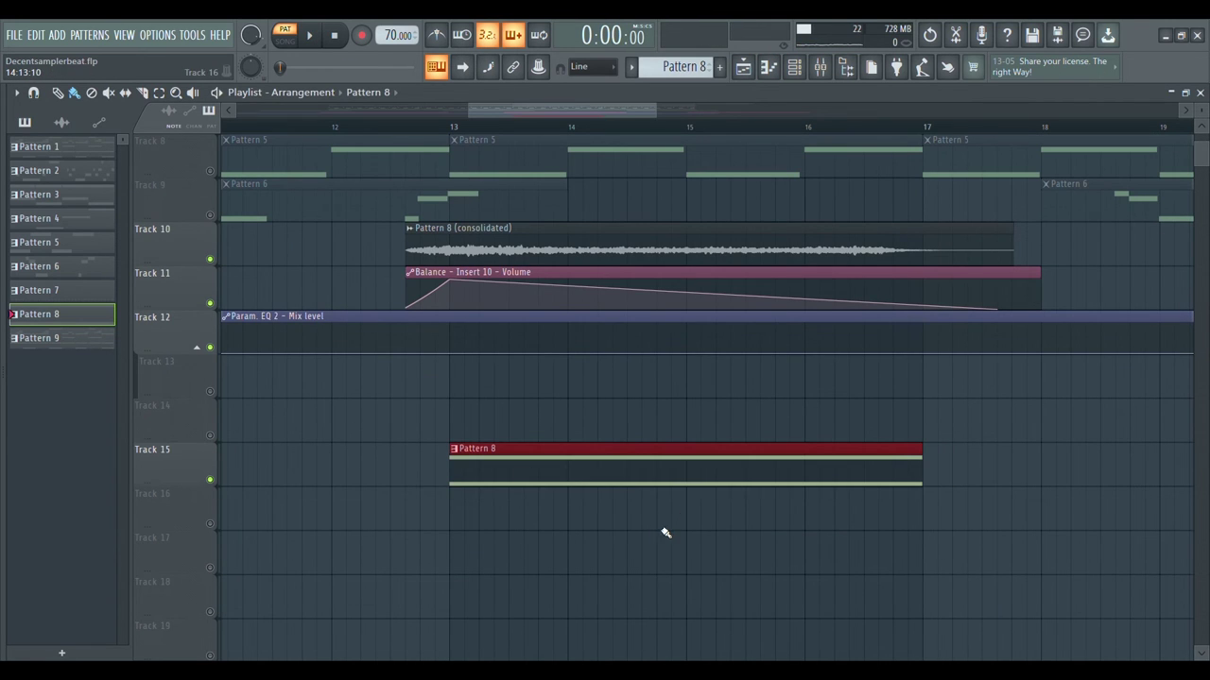
pyautogui.moveTo(674, 570); pyautogui.dragTo(521, 447)
pyautogui.hotkey('ctrl', 'alt', 'c')
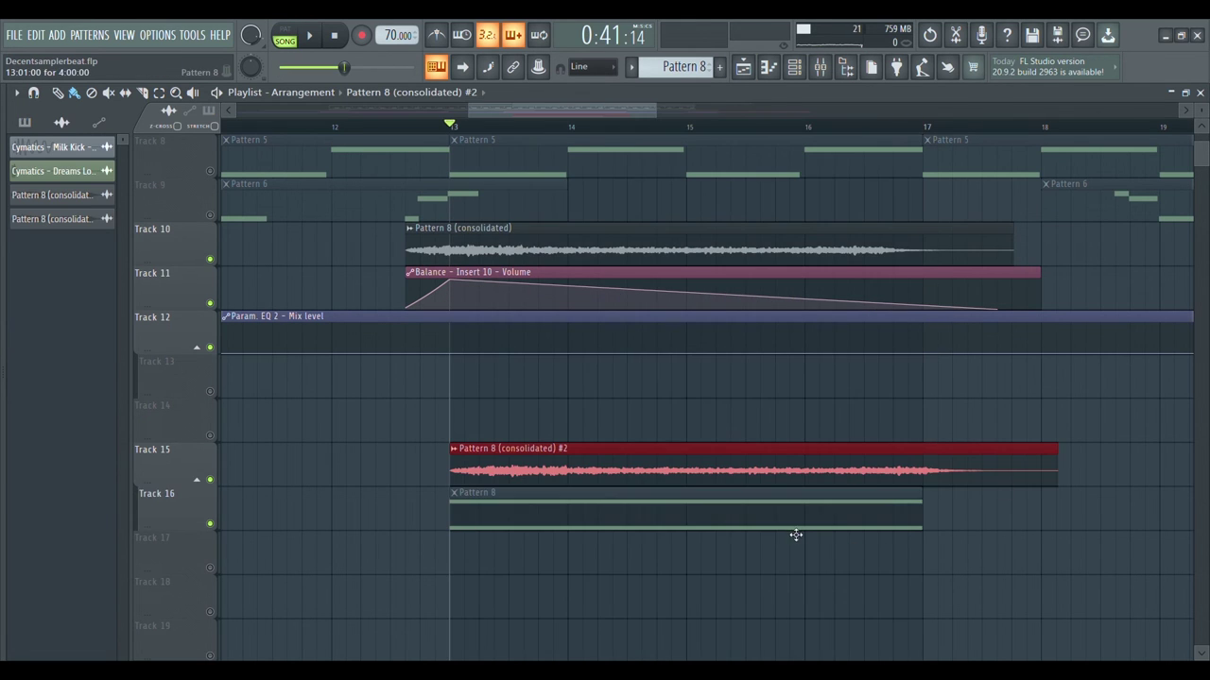
# Delete the test clips and play the song from bar 13
pyautogui.moveTo(761, 489); pyautogui.dragTo(717, 401)
pyautogui.rightClick(532, 394)
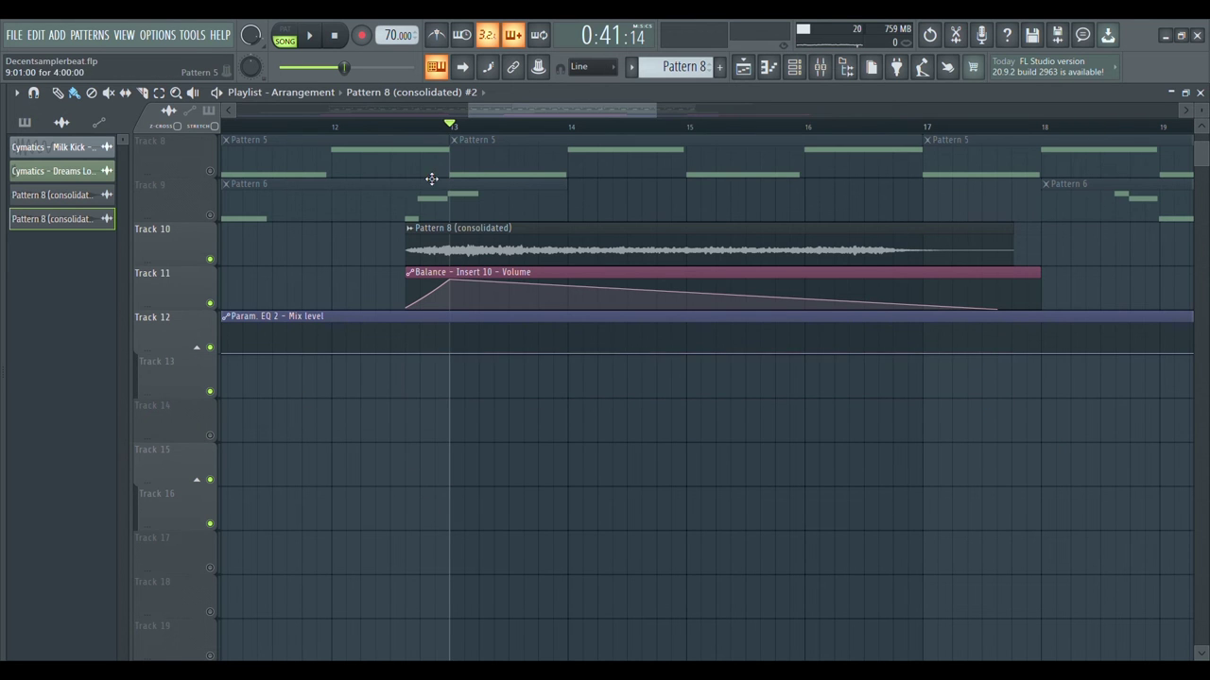
pyautogui.scroll(3, 667, 130)
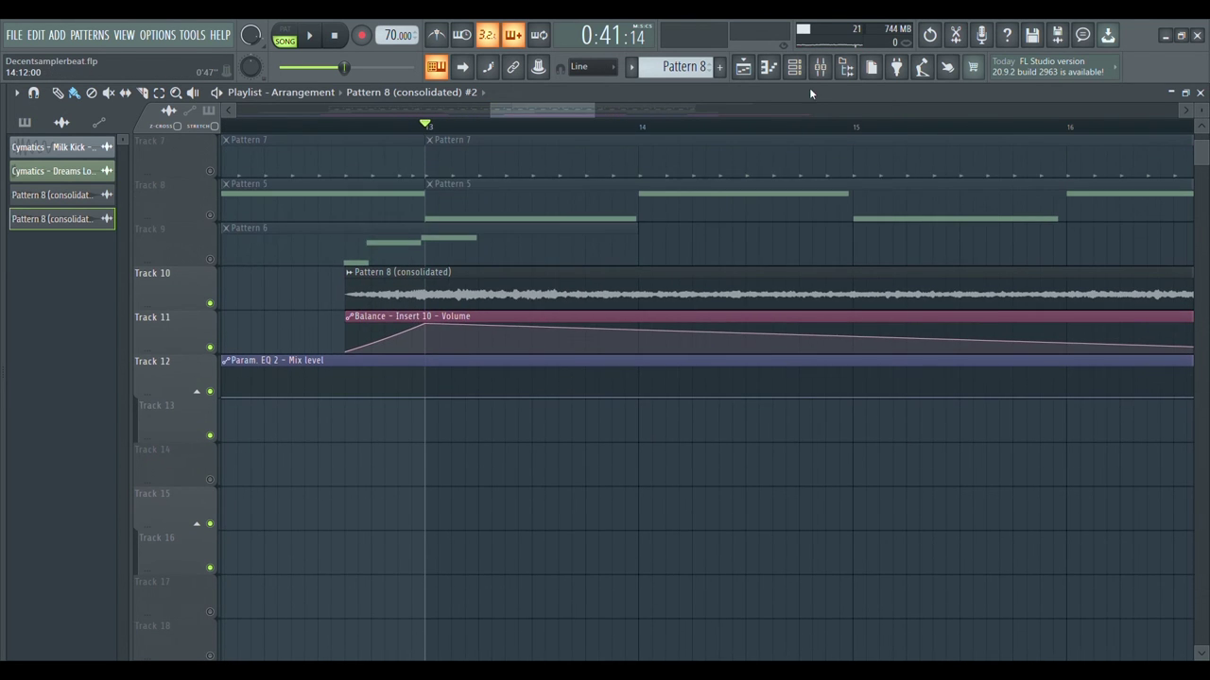
pyautogui.click(794, 66)
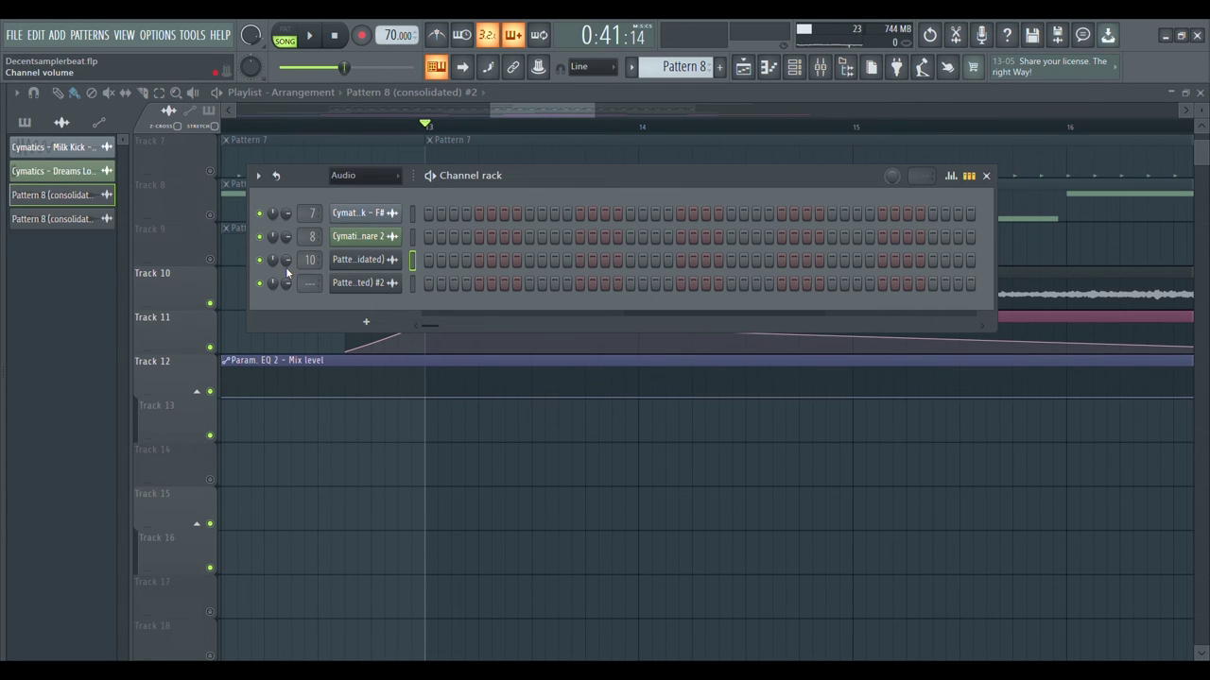
pyautogui.click(743, 68)
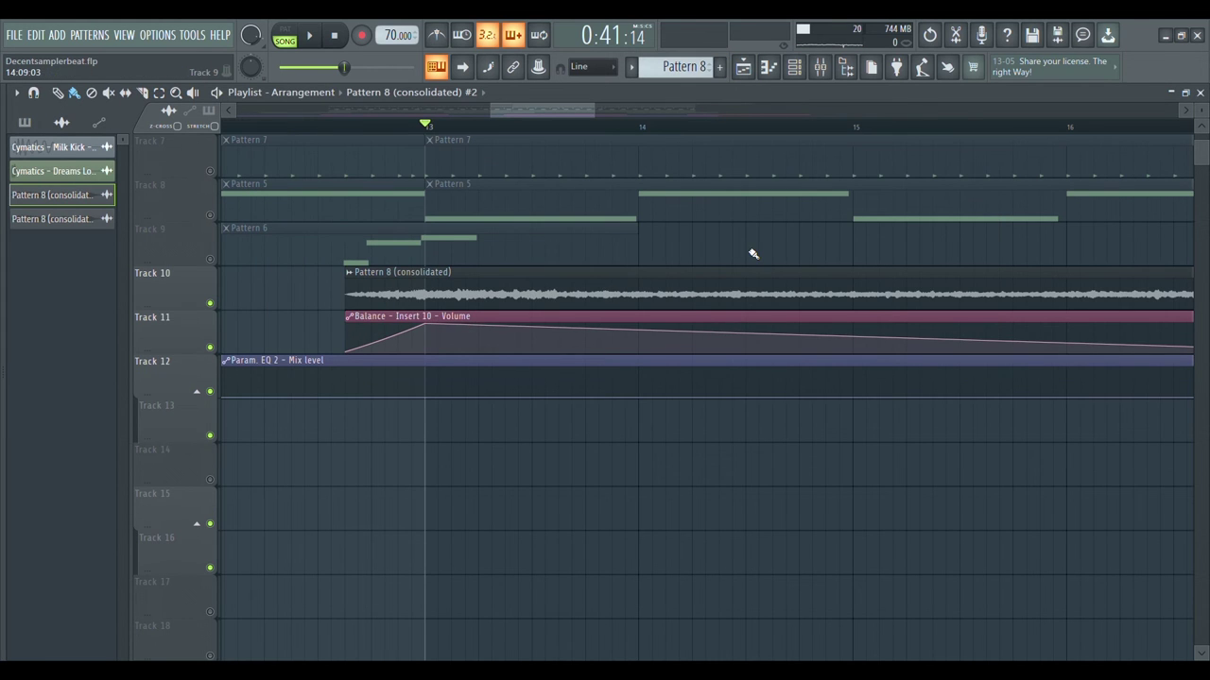
pyautogui.press('space')
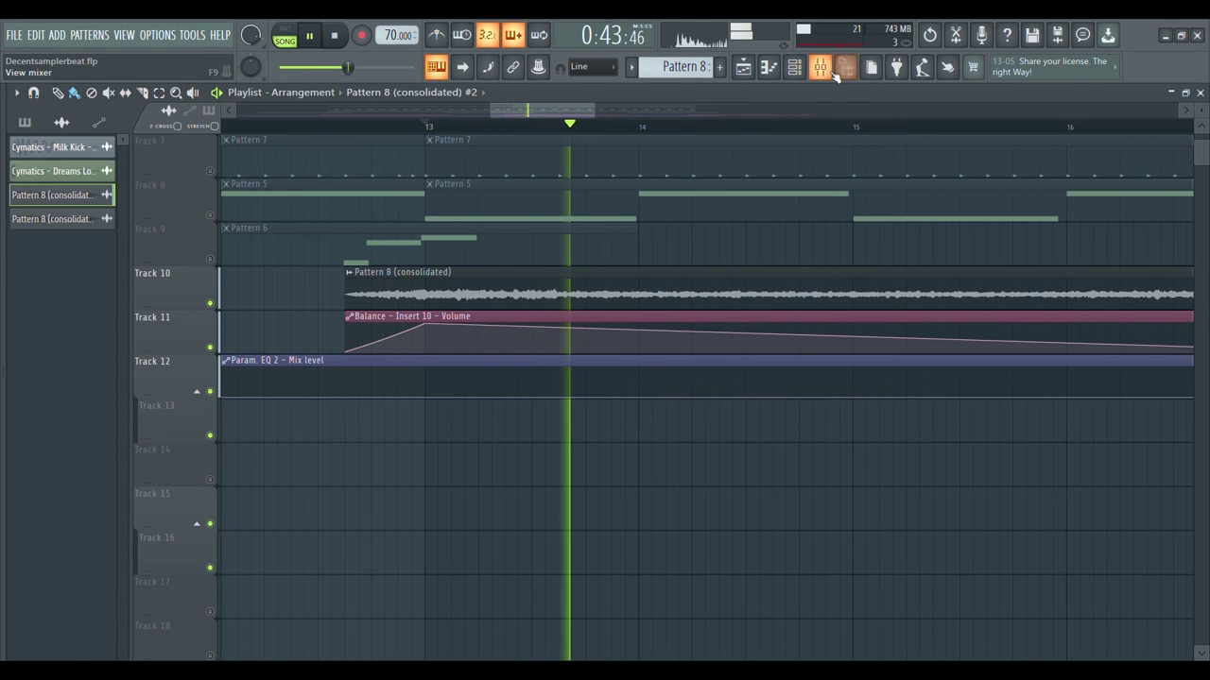
# Select Insert 10 and show its Stereo Enhancer, ValhallaSupermassive and Fruity Limiter windows
pyautogui.click(821, 67)
pyautogui.press('Right')
pyautogui.press('Right')
pyautogui.press('Right')
pyautogui.press('Right')
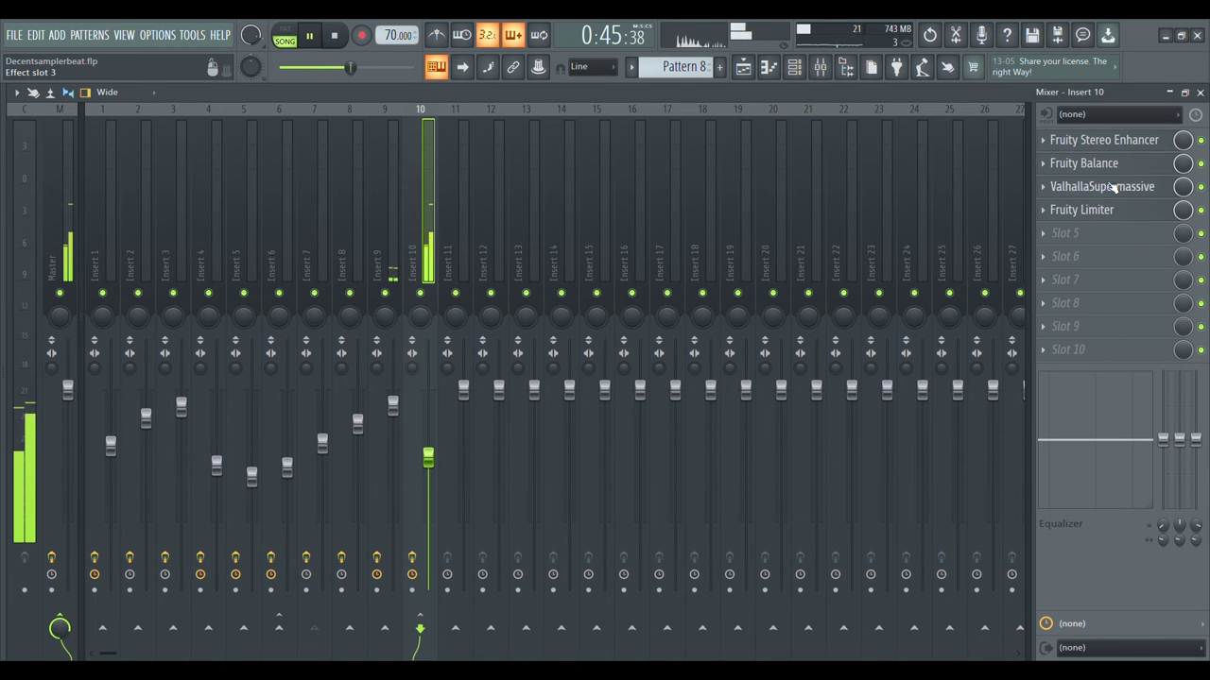
pyautogui.click(1120, 150)
pyautogui.moveTo(382, 155); pyautogui.dragTo(620, 172)
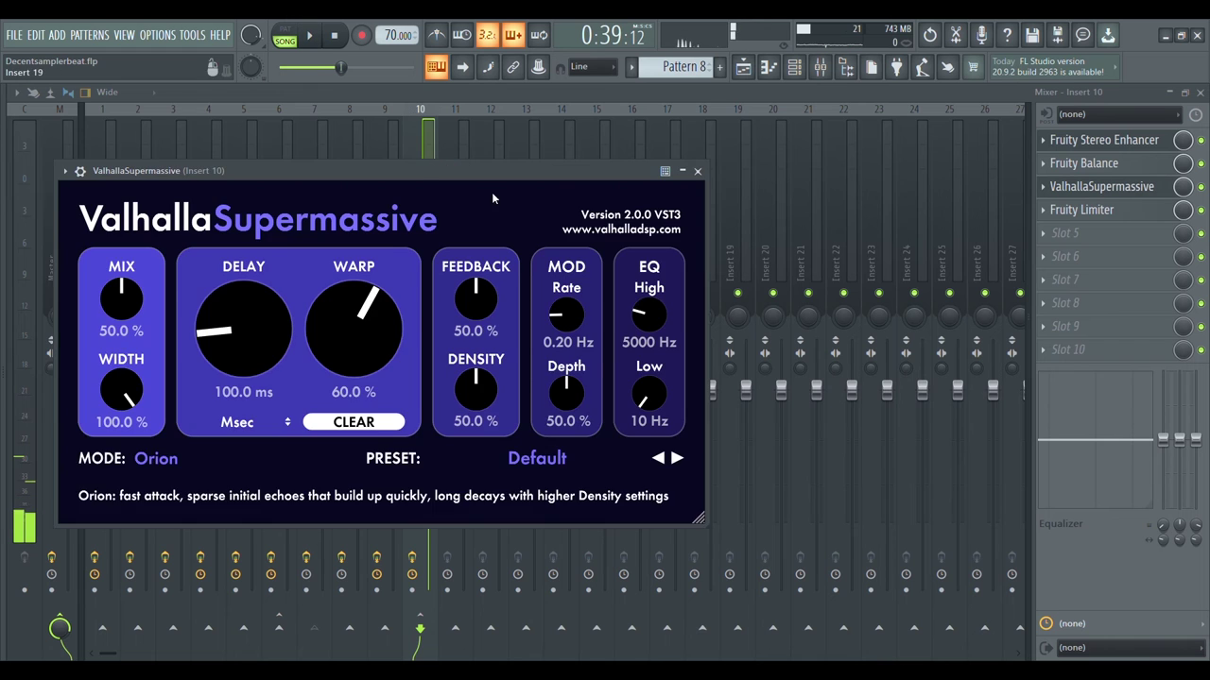
pyautogui.moveTo(430, 170); pyautogui.dragTo(604, 173)
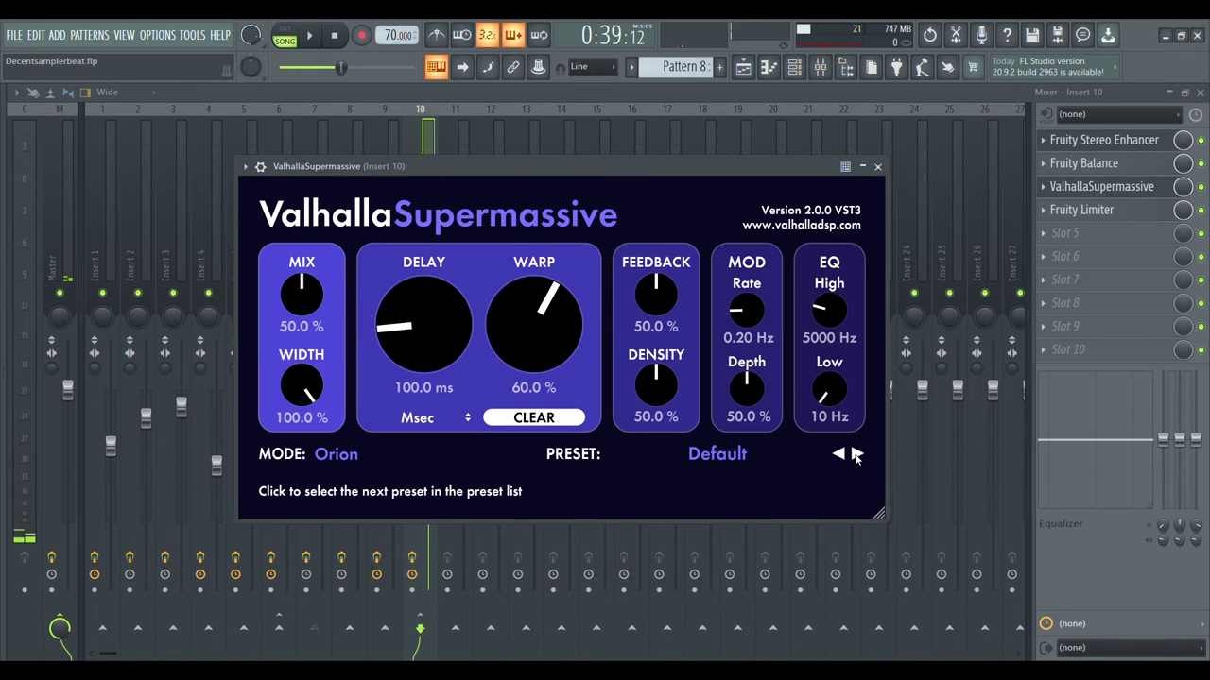
pyautogui.click(1115, 212)
pyautogui.moveTo(413, 285); pyautogui.dragTo(438, 284)
pyautogui.click(740, 93)
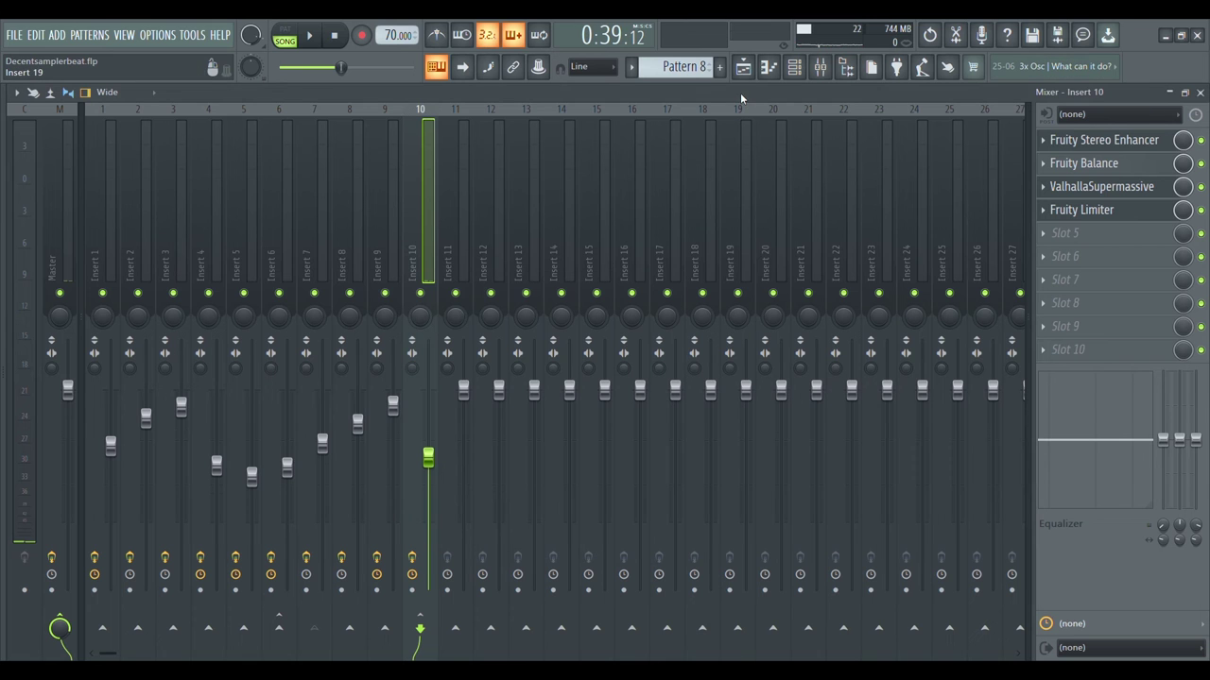
# Show Insert 10's Fruity Balance plugin
pyautogui.click(794, 66)
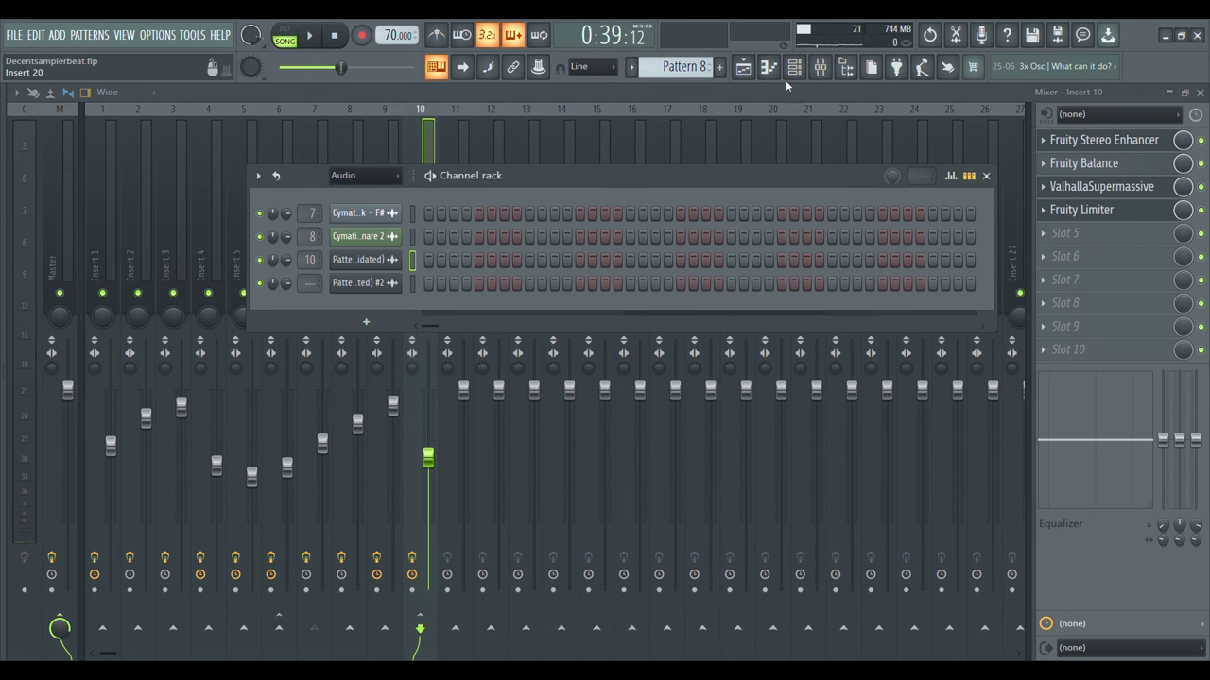
pyautogui.click(798, 70)
pyautogui.click(1084, 164)
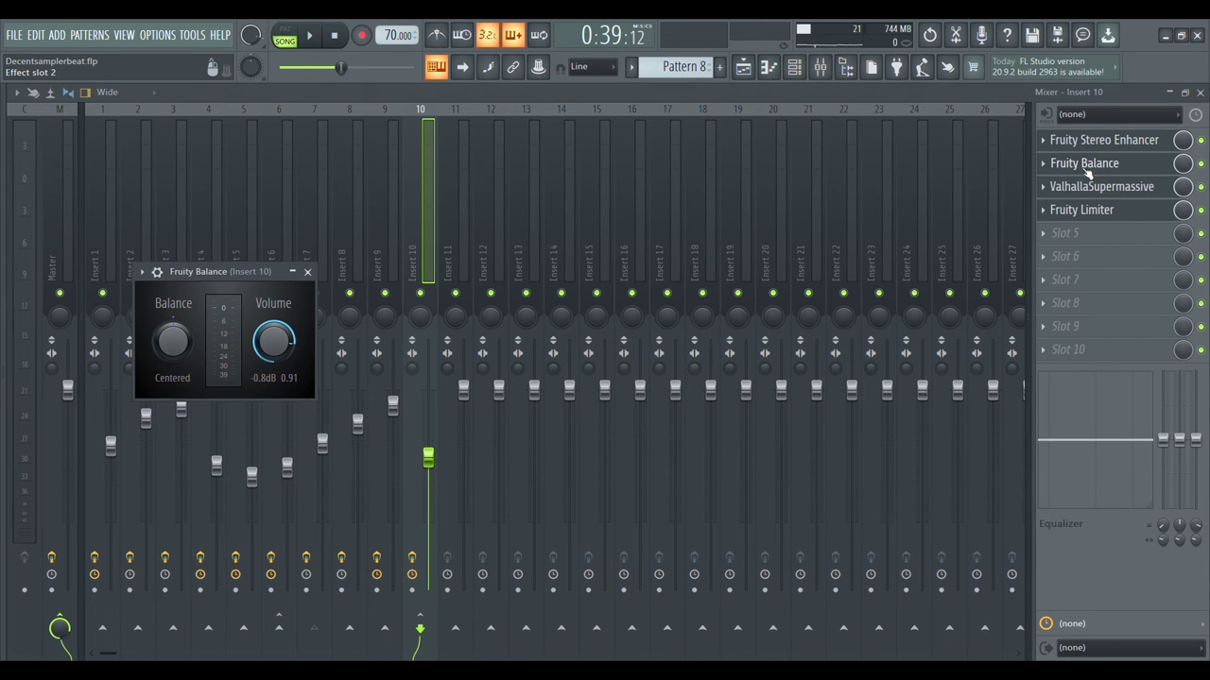
pyautogui.moveTo(251, 274); pyautogui.dragTo(556, 169)
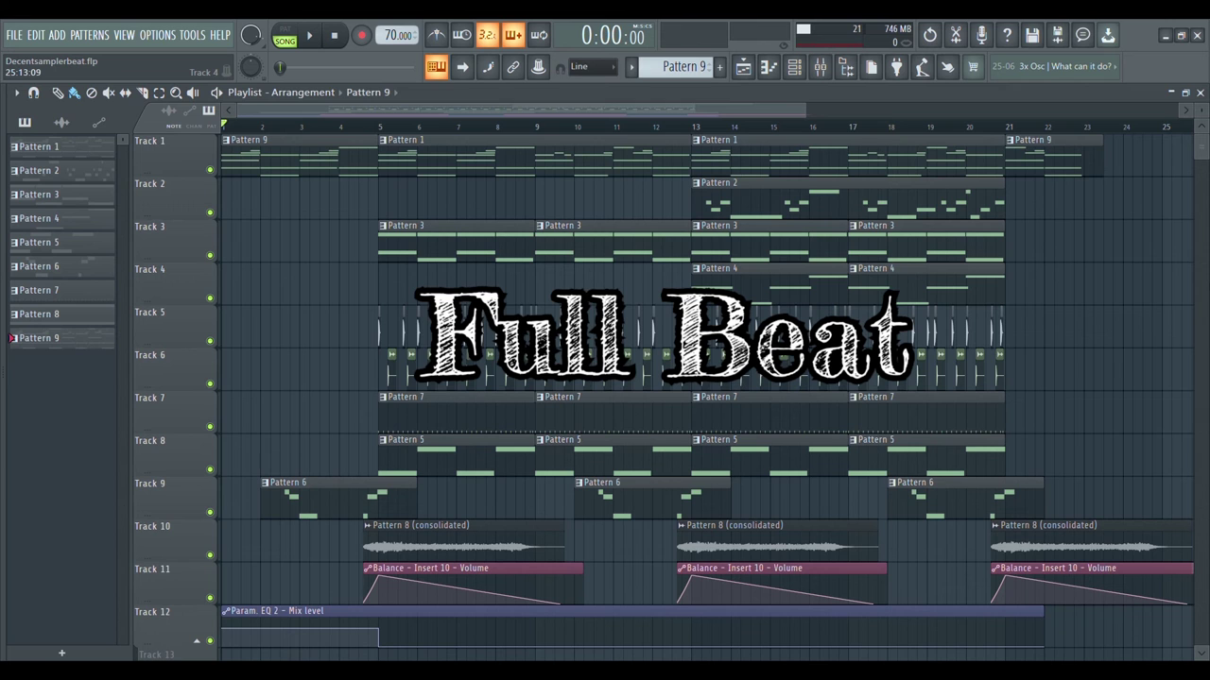
# Play the whole chill hop arrangement in Song mode from 0:00
pyautogui.press('space')
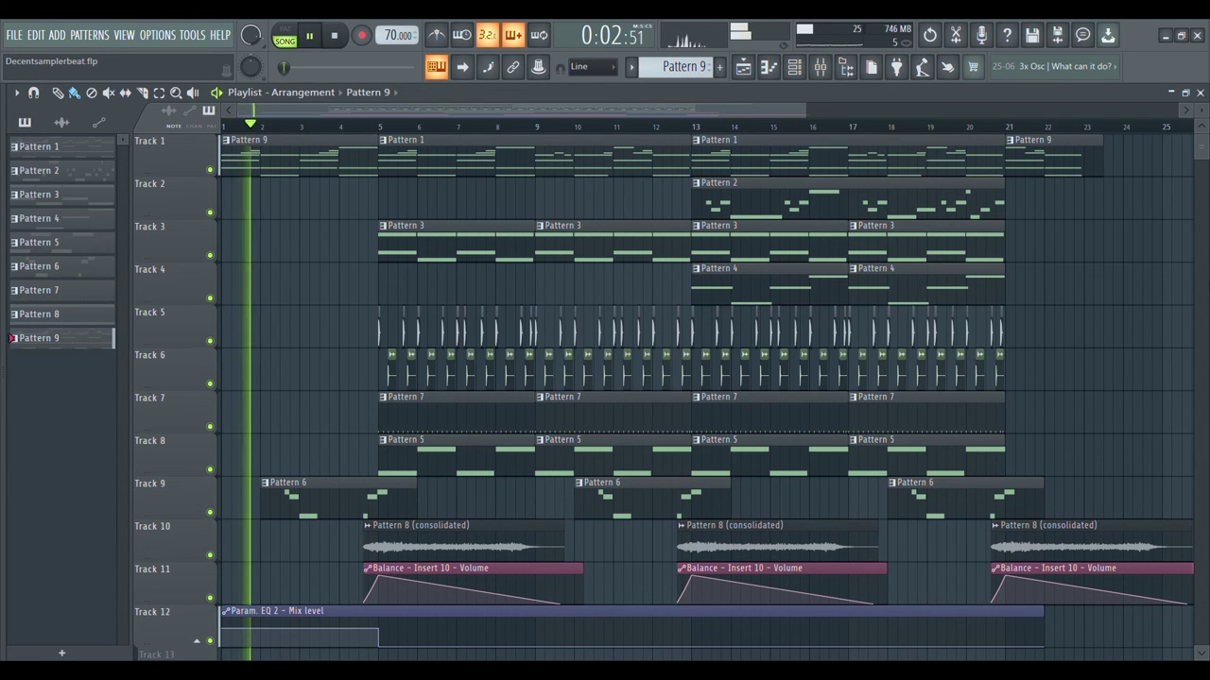